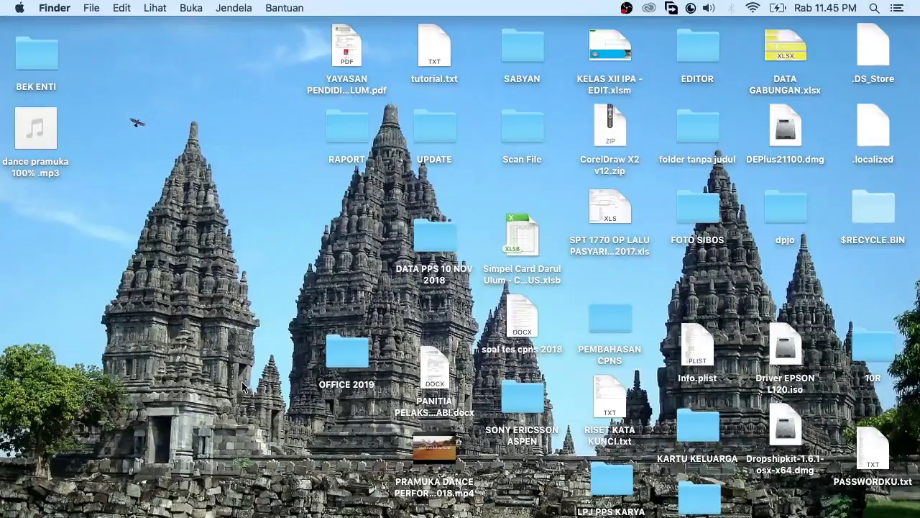
Step: Launch Adobe Photoshop CC 2018 from Launchpad
click(176, 503)
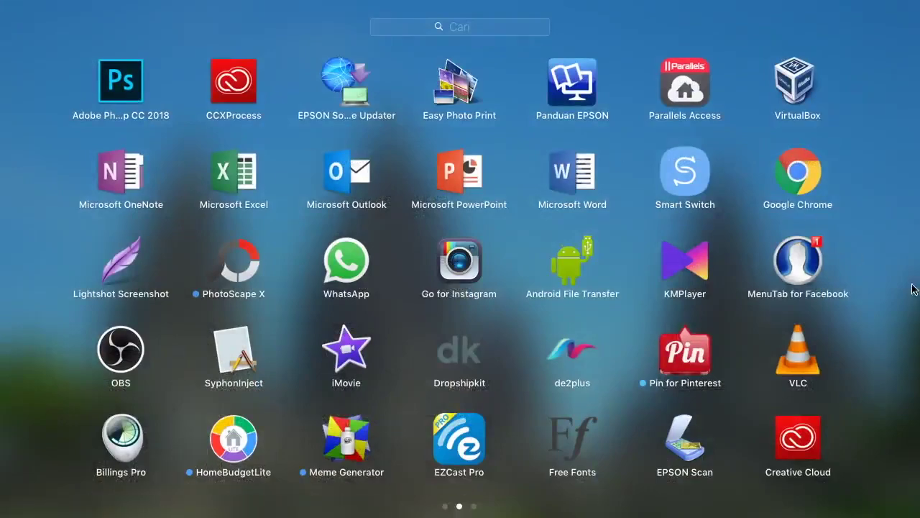
click(116, 82)
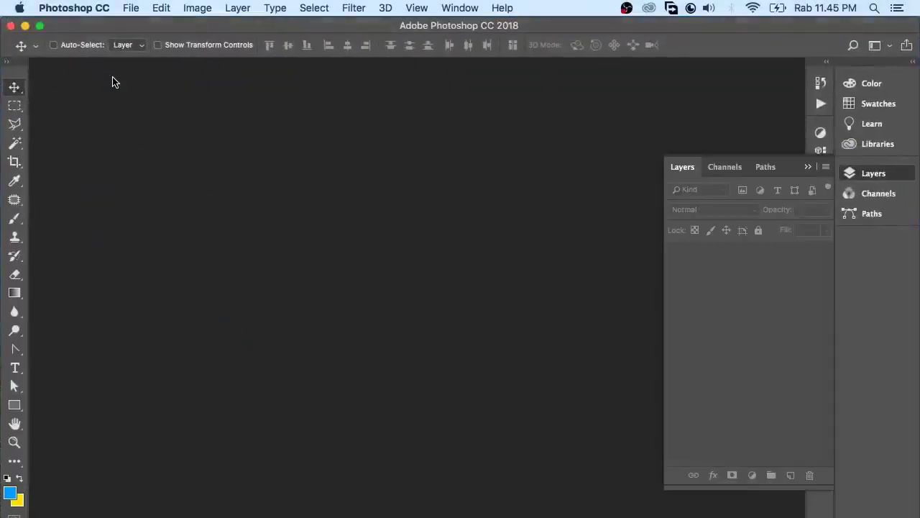
Step: Create a new 400 × 250 cm document at 144 ppi with a white background
click(130, 8)
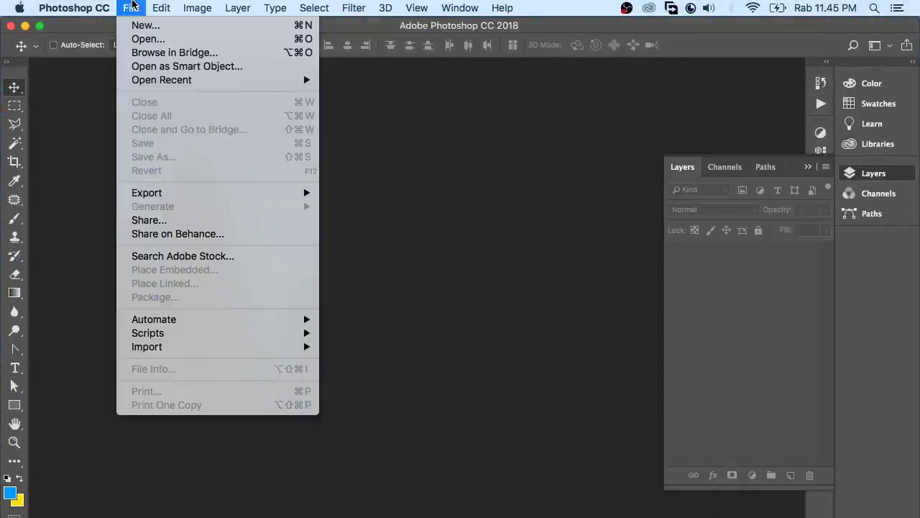
click(139, 25)
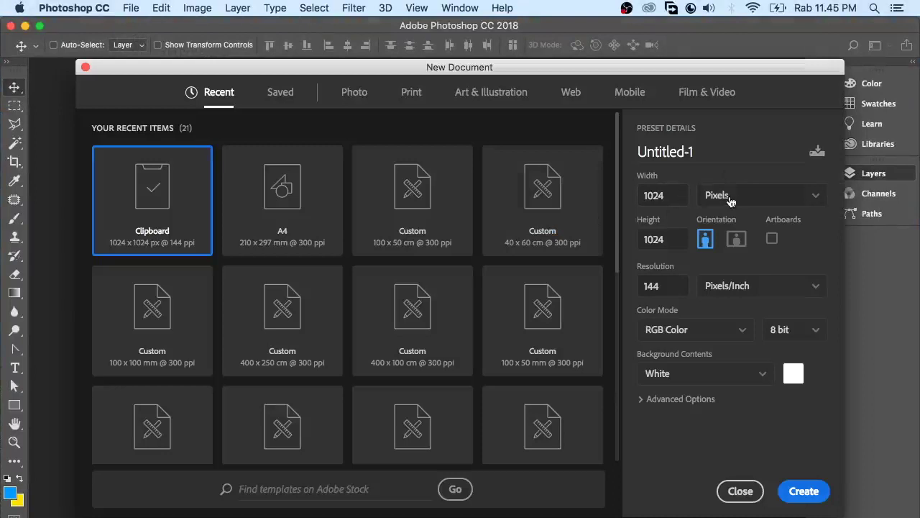
click(734, 199)
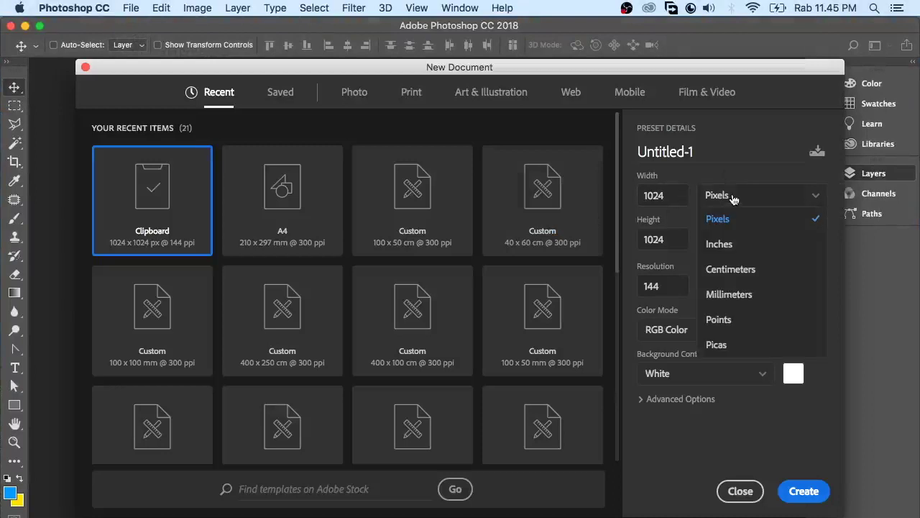
click(730, 271)
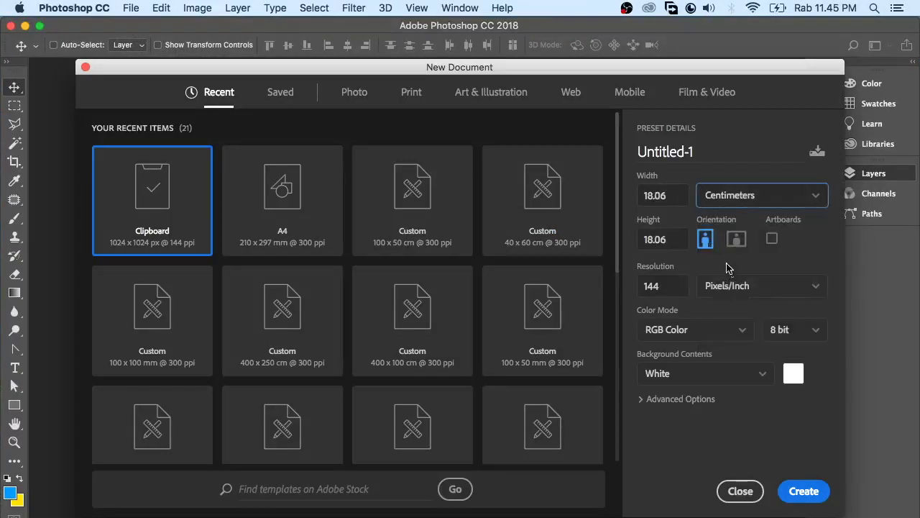
click(678, 199)
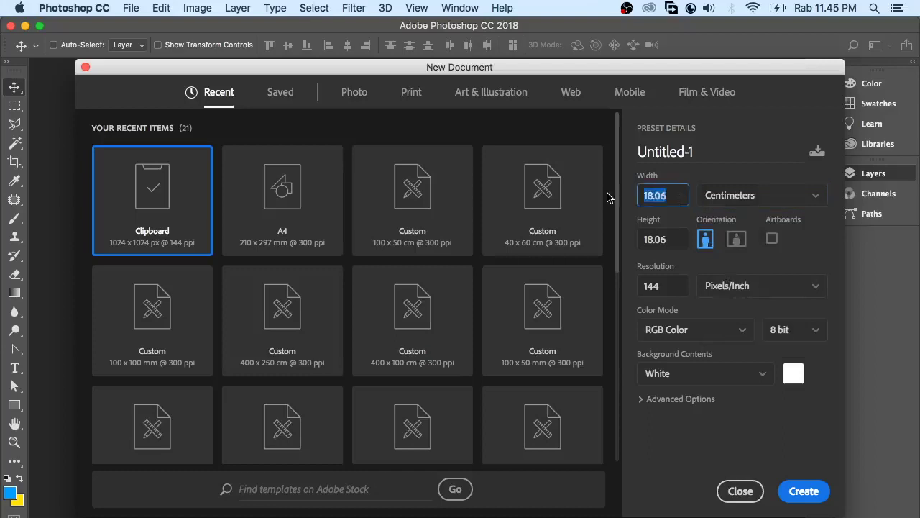
text(400)
key(Tab)
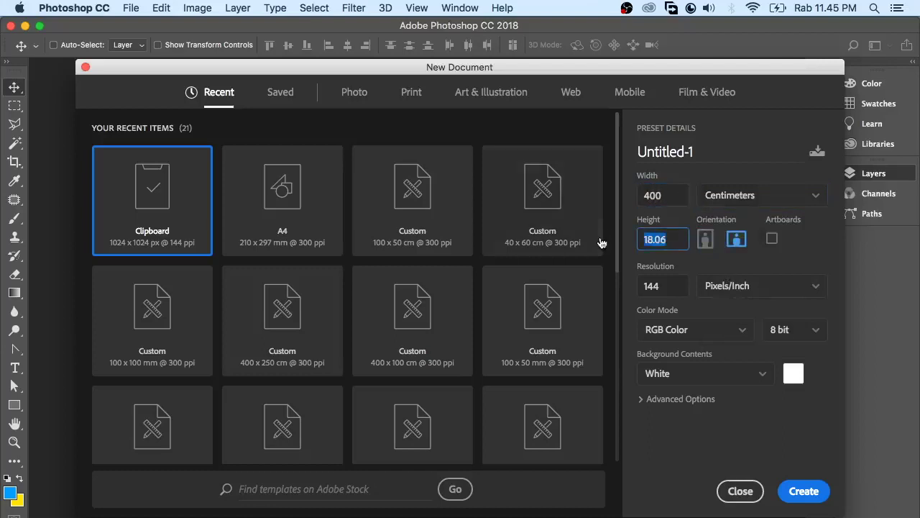
text(250)
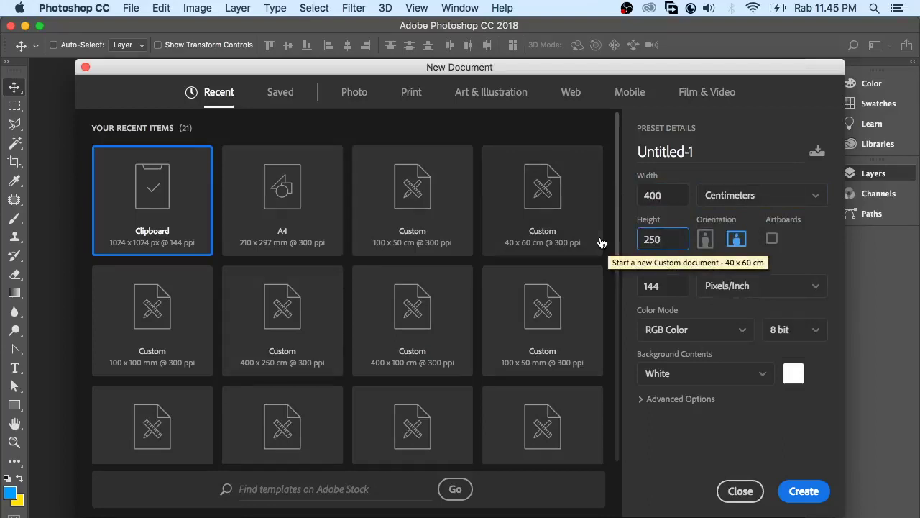
click(808, 491)
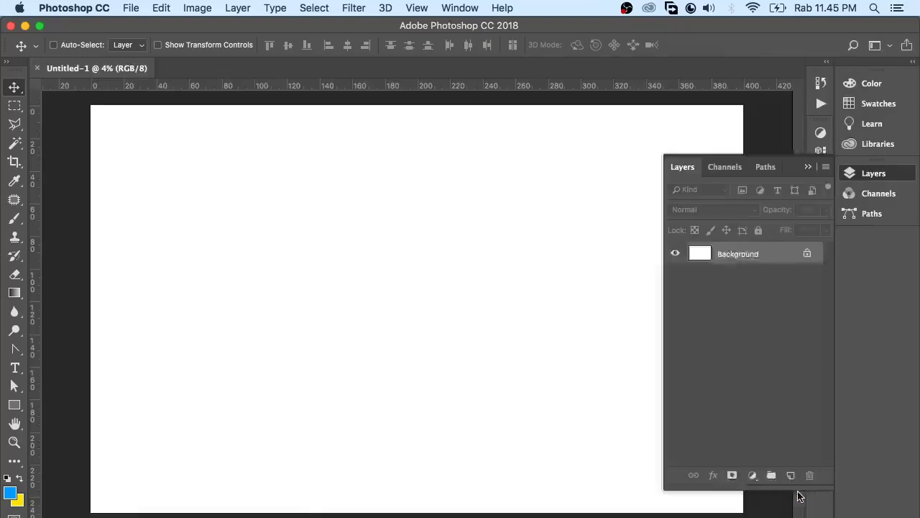
Step: Open dinding4.jpg and drag the wood texture into Untitled-1 as Layer 1
click(131, 8)
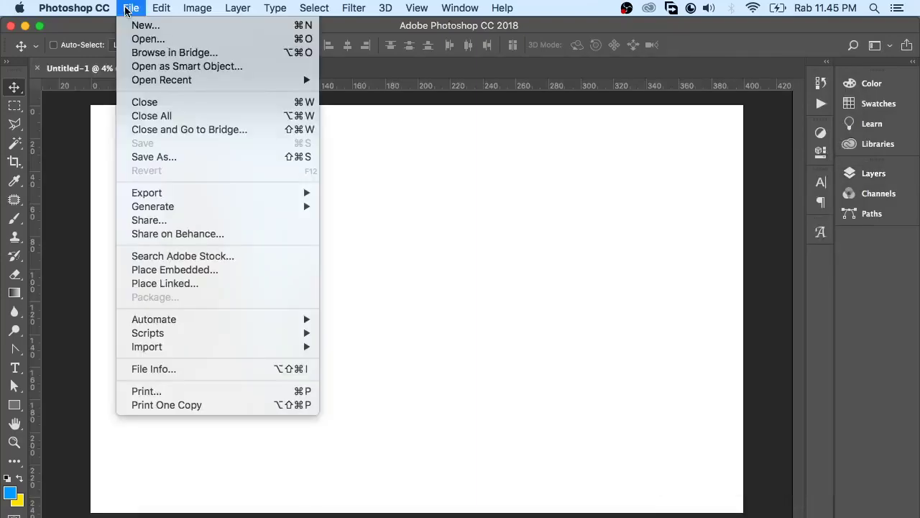
click(146, 40)
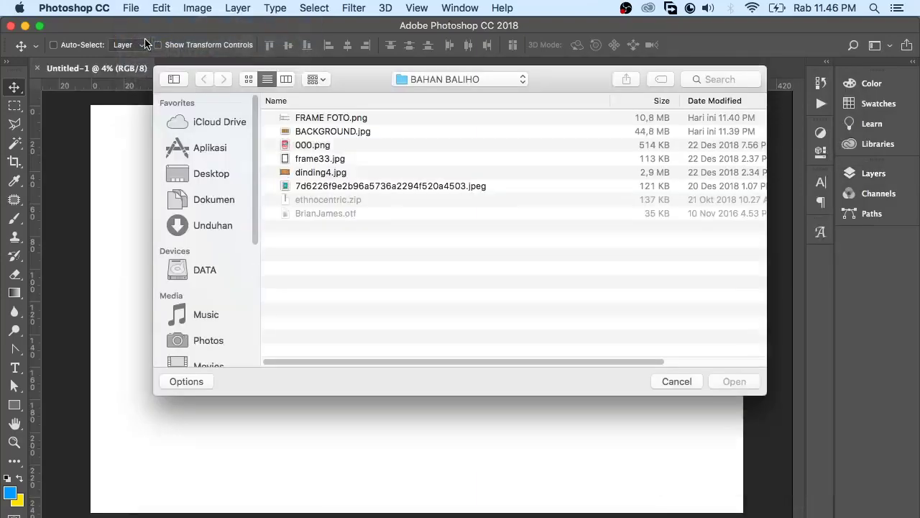
click(330, 173)
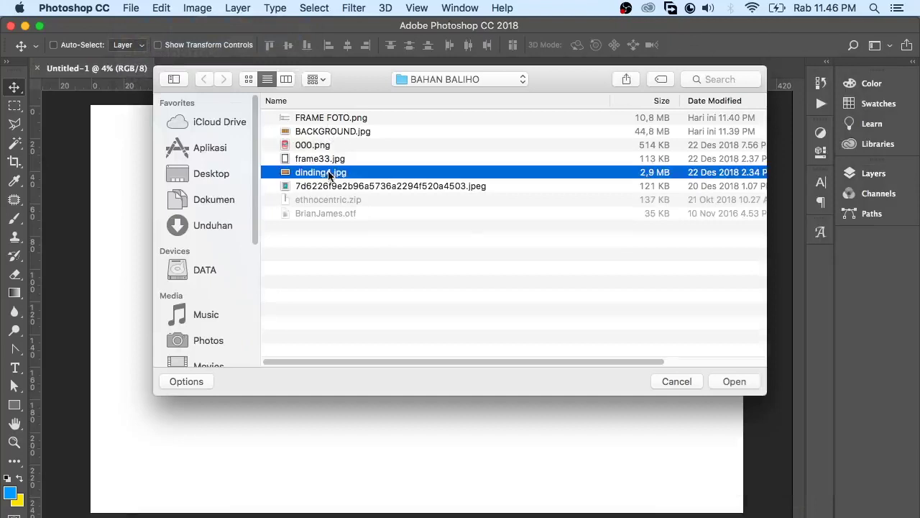
click(731, 381)
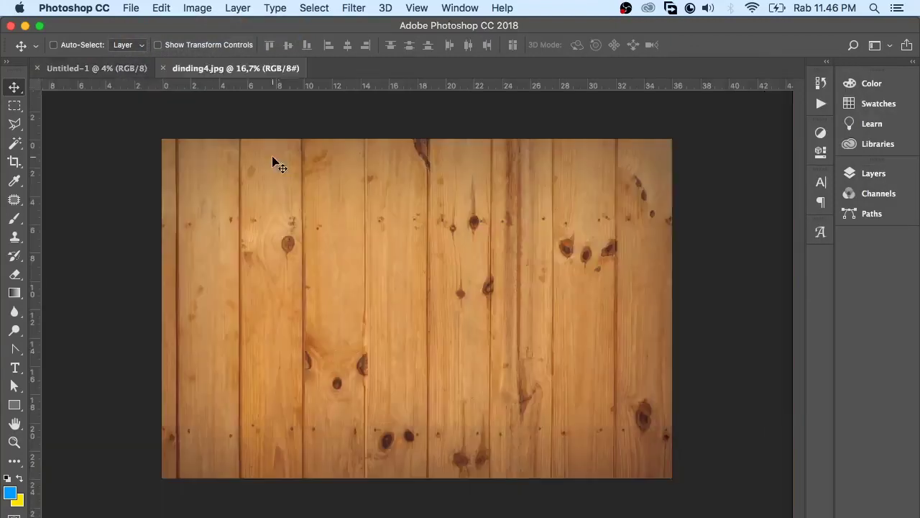
mouse_move(279, 166)
mouse_down()
mouse_move(126, 89)
mouse_move(203, 191)
mouse_up()
mouse_move(195, 139)
mouse_down()
mouse_move(345, 244)
mouse_move(318, 214)
mouse_up()
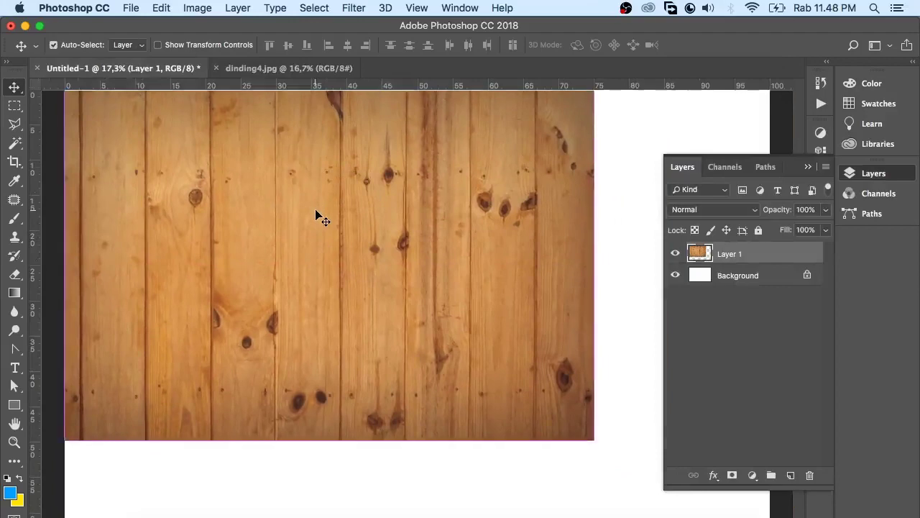
Step: Duplicate the Background layer and add centre horizontal and vertical guides
key(super+minus)
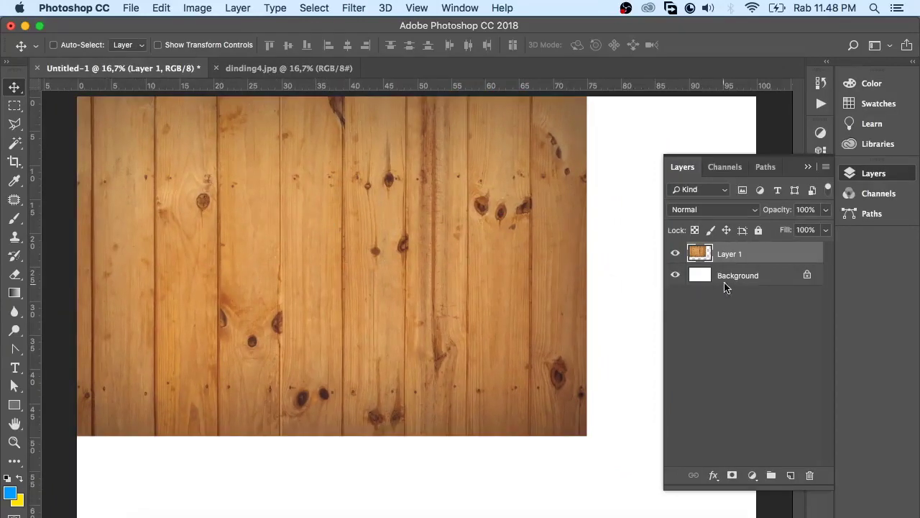
click(727, 286)
key(super+j)
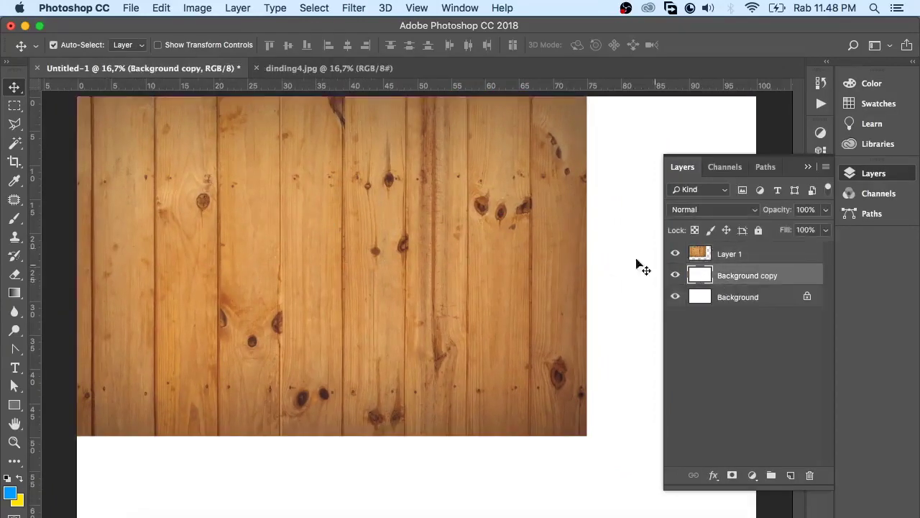
key(super+t)
drag(415, 87, 417, 309)
mouse_move(38, 209)
mouse_down()
mouse_move(195, 234)
mouse_move(417, 300)
mouse_up()
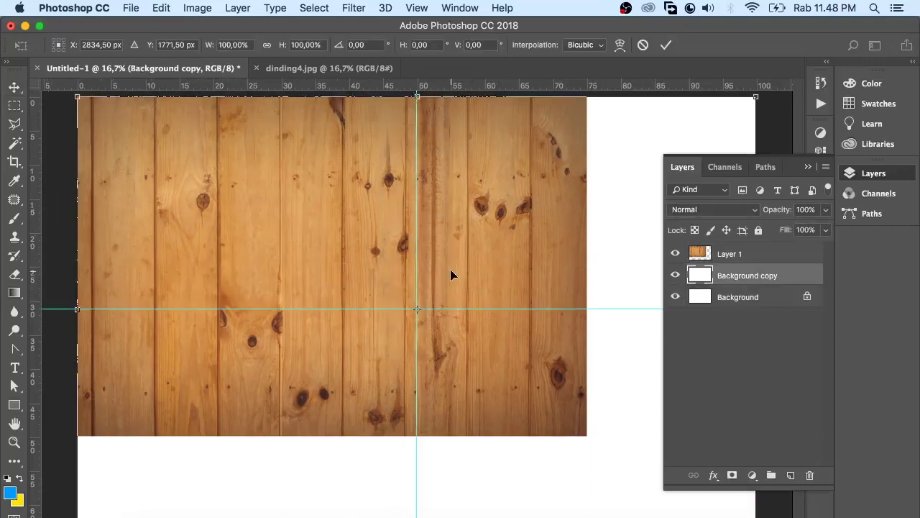
key(Return)
Step: Shrink the Background copy to half size and add quarter-height and quarter-width guides
key(ctrl+t)
drag(755, 516, 416, 312)
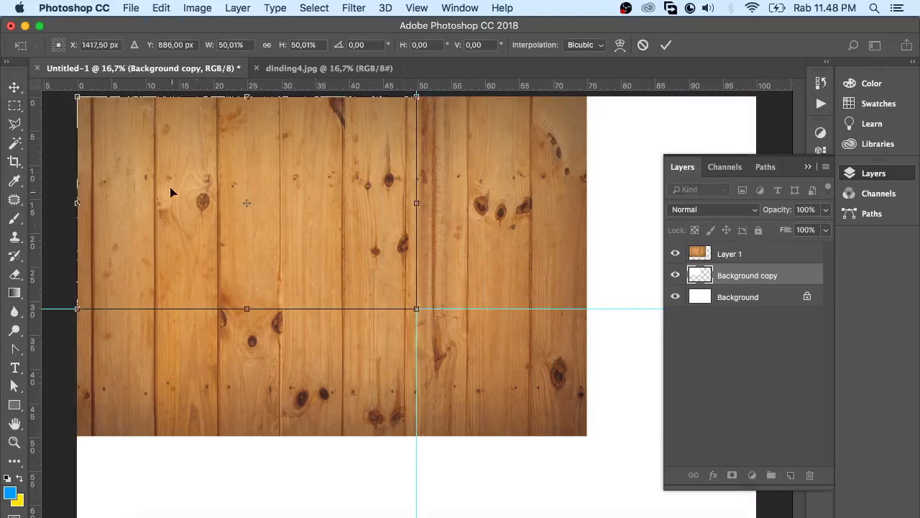
drag(237, 85, 247, 203)
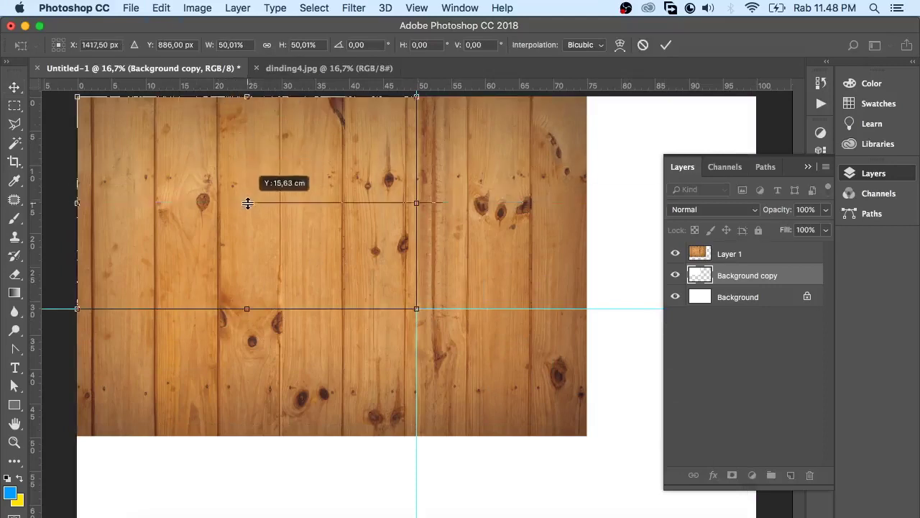
drag(37, 162, 247, 199)
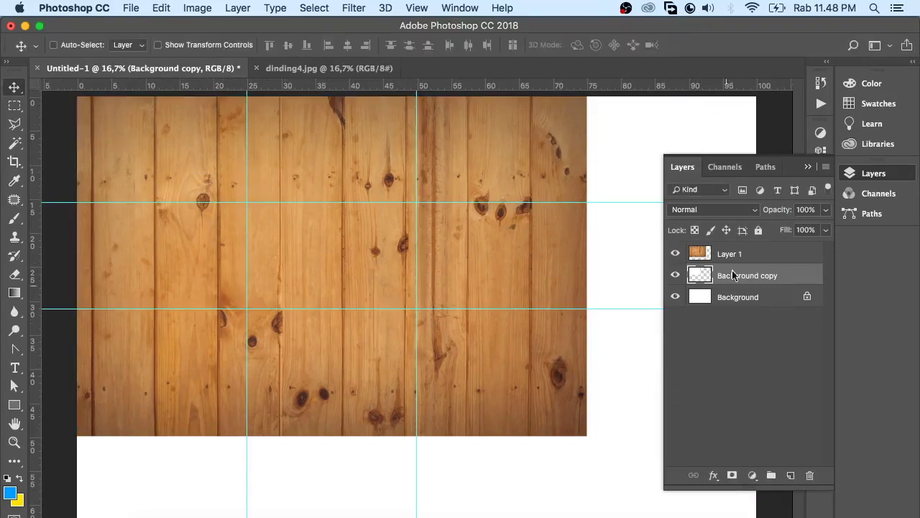
Step: Shrink the Layer 1 wood texture to fit the top-left grid cell
click(748, 258)
key(ctrl+t)
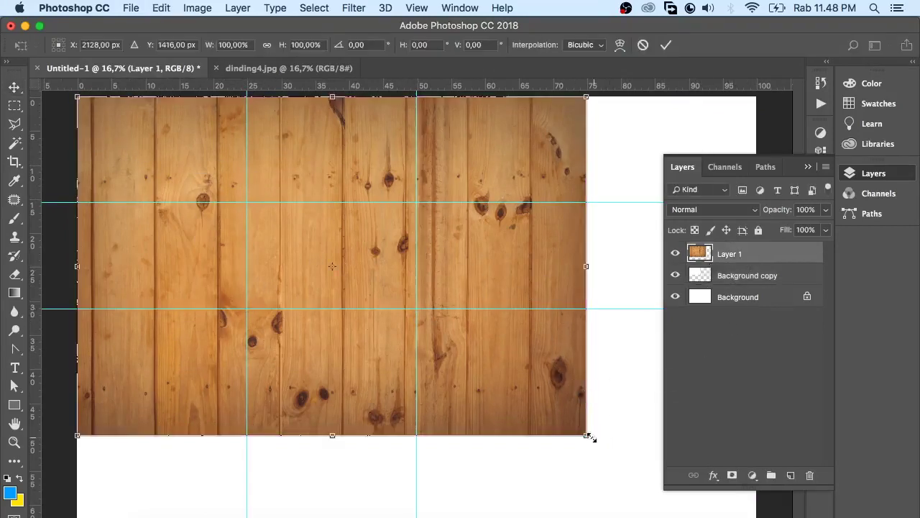
drag(586, 436, 249, 206)
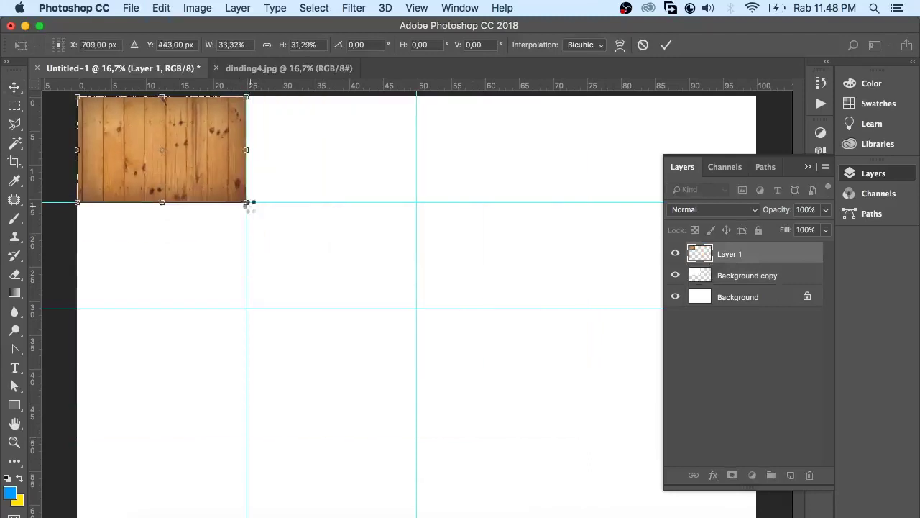
key(Return)
click(745, 278)
click(759, 260)
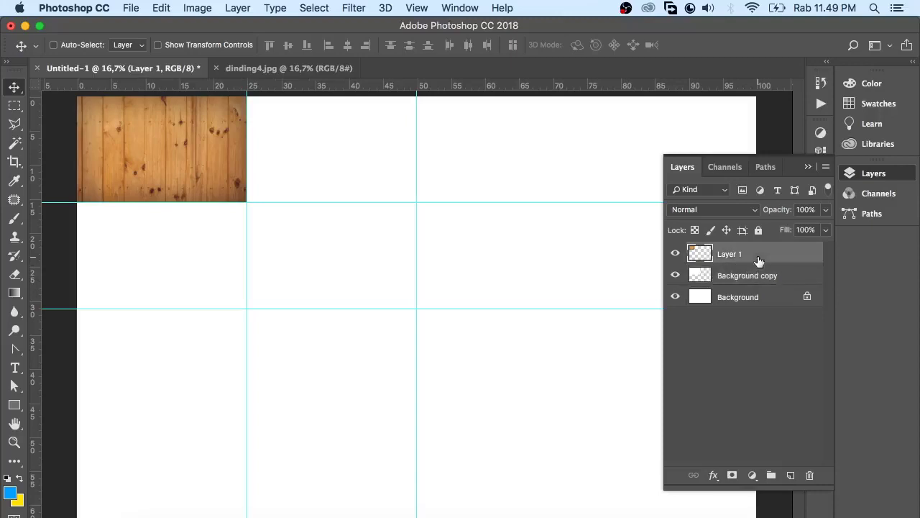
Step: Duplicate Layer 1, move the copy one cell down and flip it vertically
right_click(758, 260)
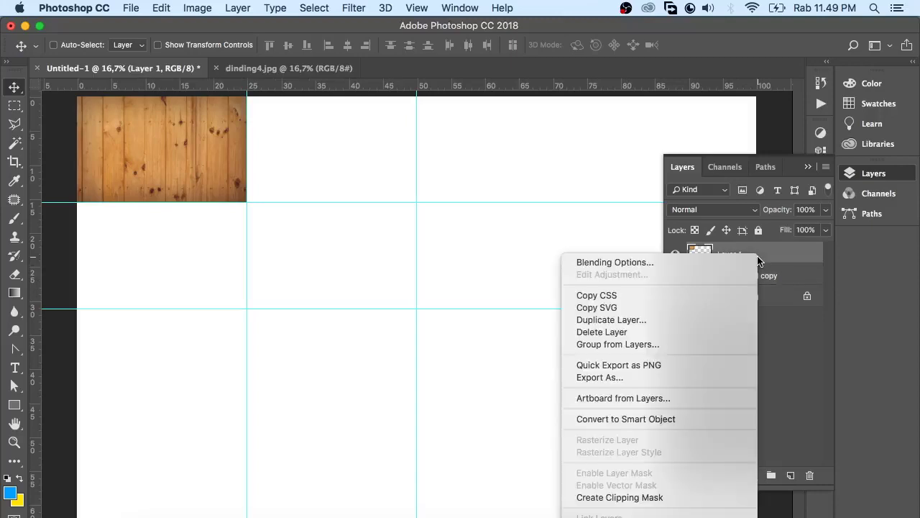
click(666, 319)
click(586, 213)
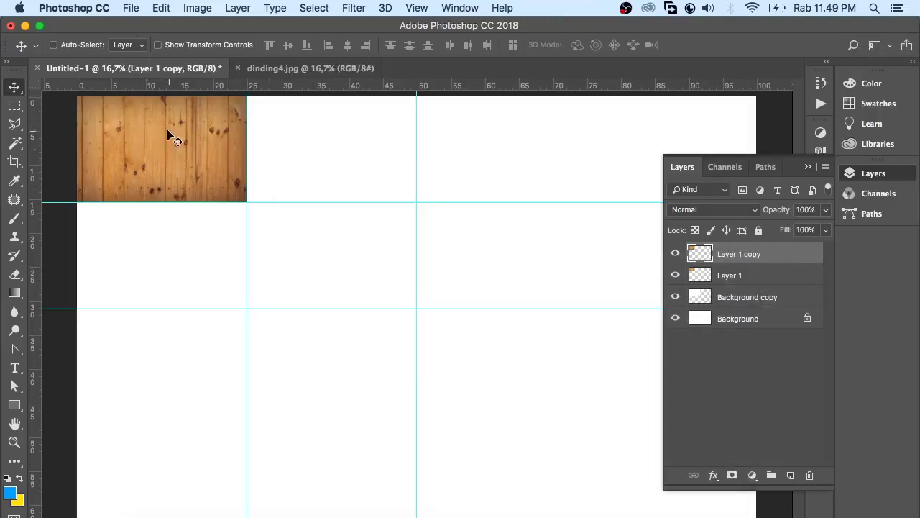
drag(162, 124, 168, 229)
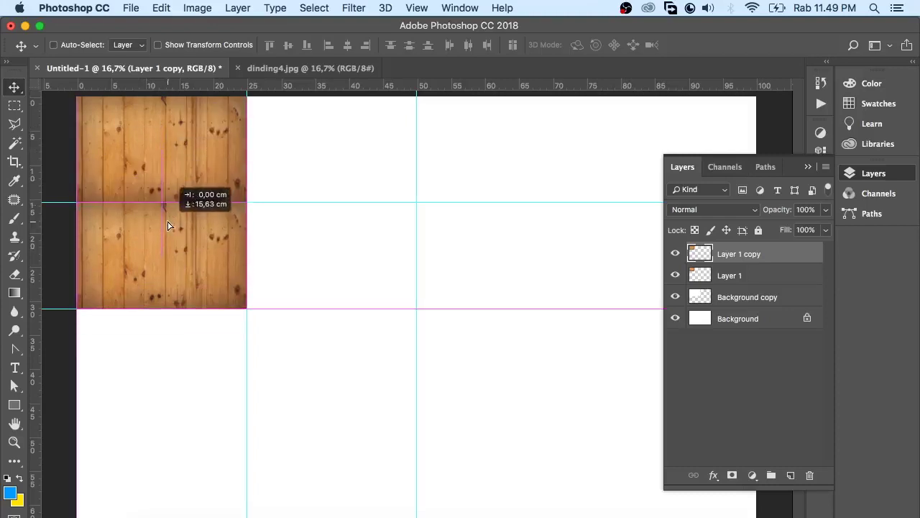
click(169, 8)
mouse_move(185, 328)
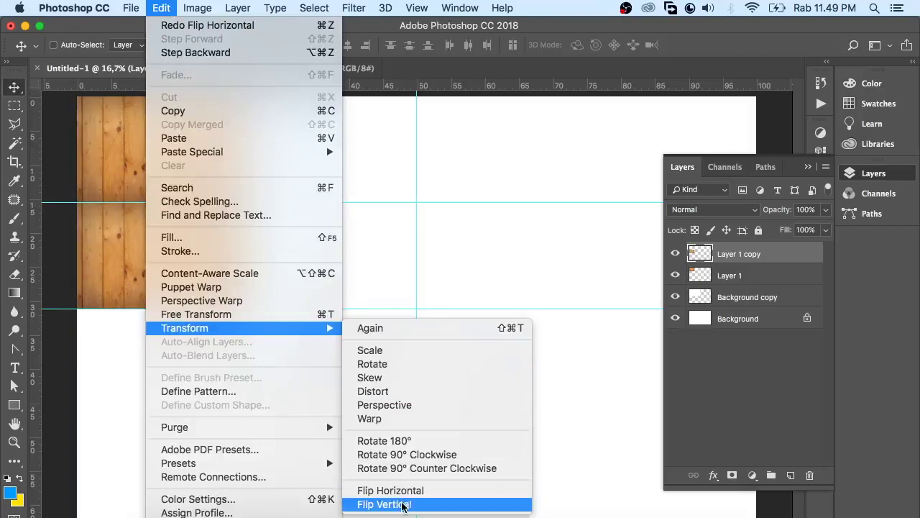
click(403, 504)
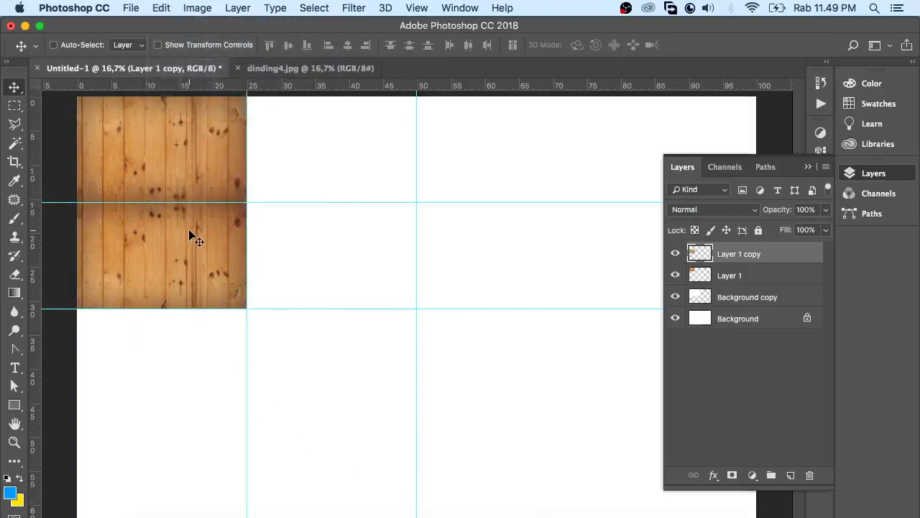
Step: Merge the two wood tile layers into one
shift+click(752, 277)
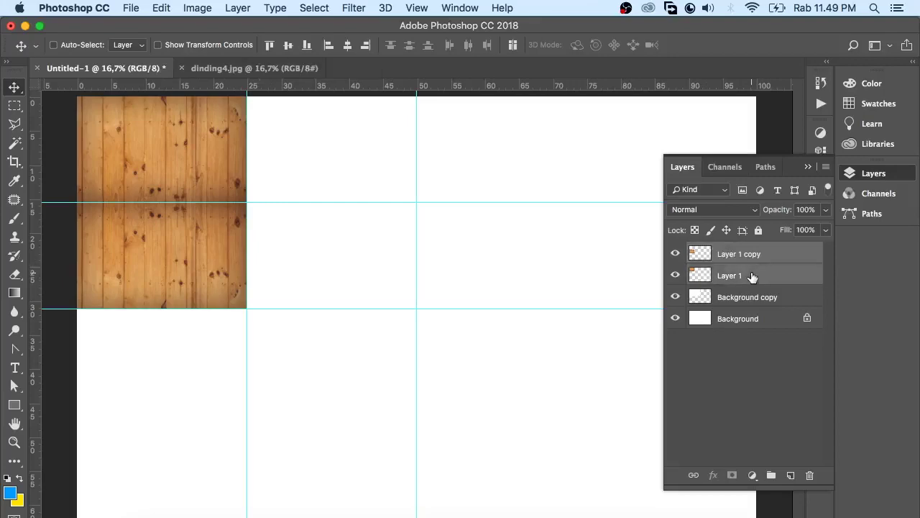
right_click(752, 277)
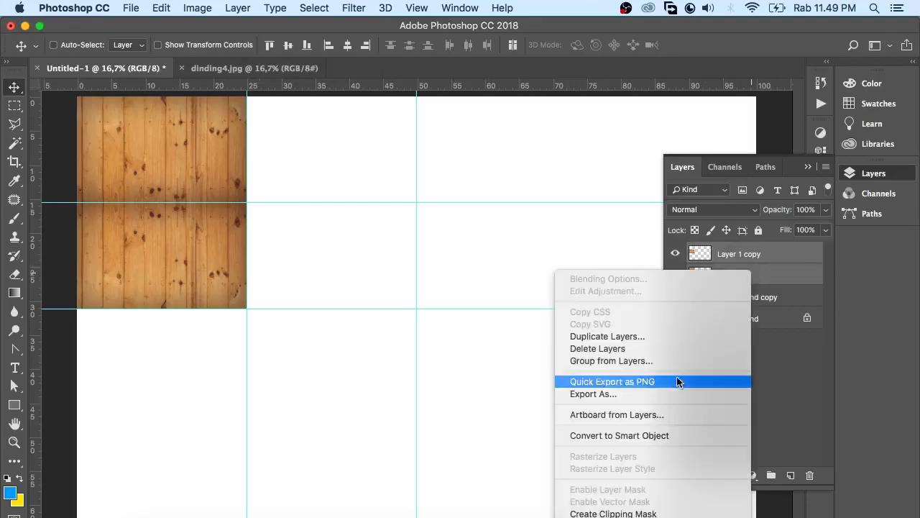
click(634, 335)
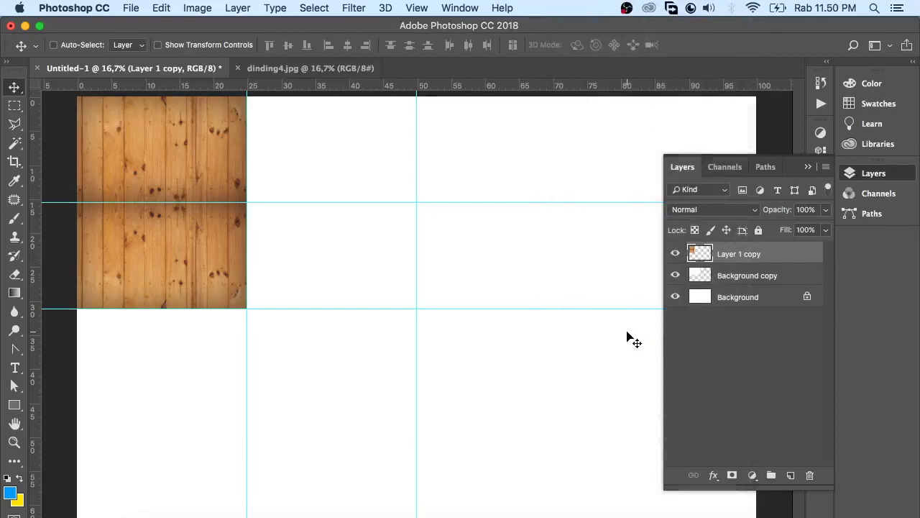
Step: Duplicate the merged wood layer and move the copy down to reach the canvas bottom
right_click(799, 253)
click(698, 316)
click(591, 211)
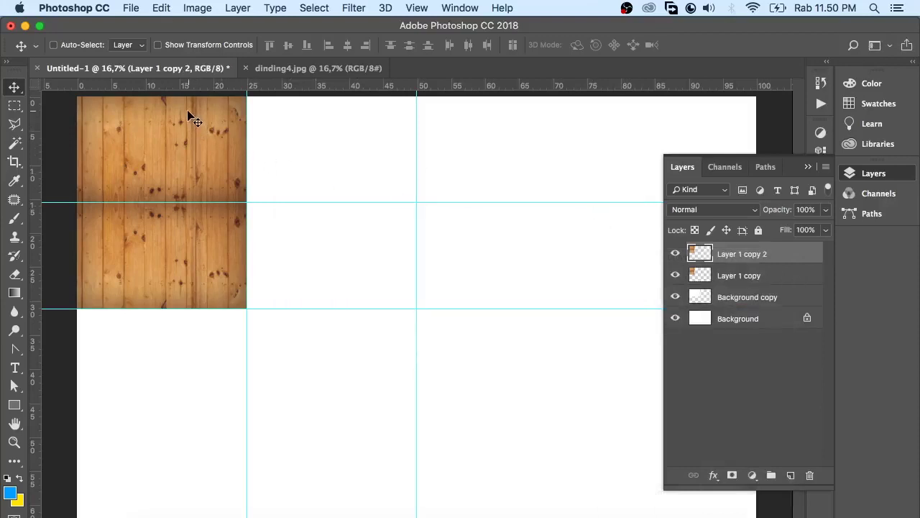
drag(191, 117, 189, 331)
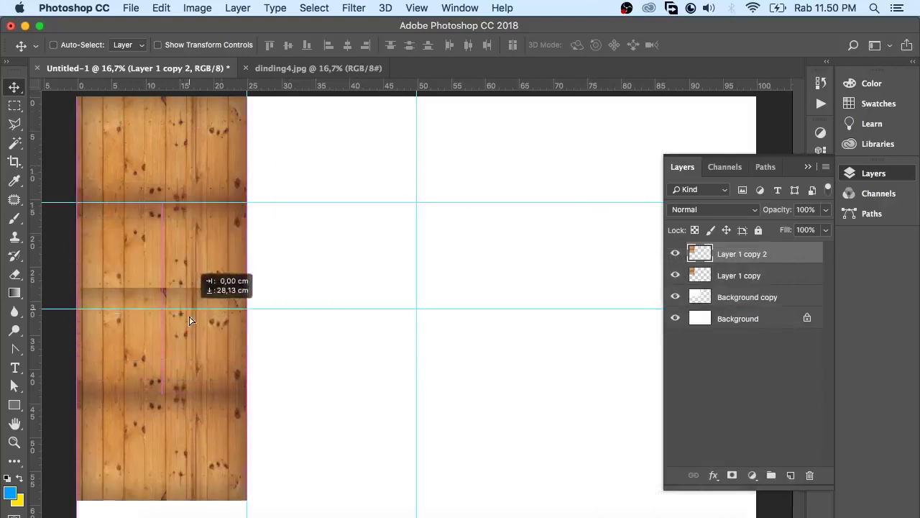
drag(189, 332, 198, 306)
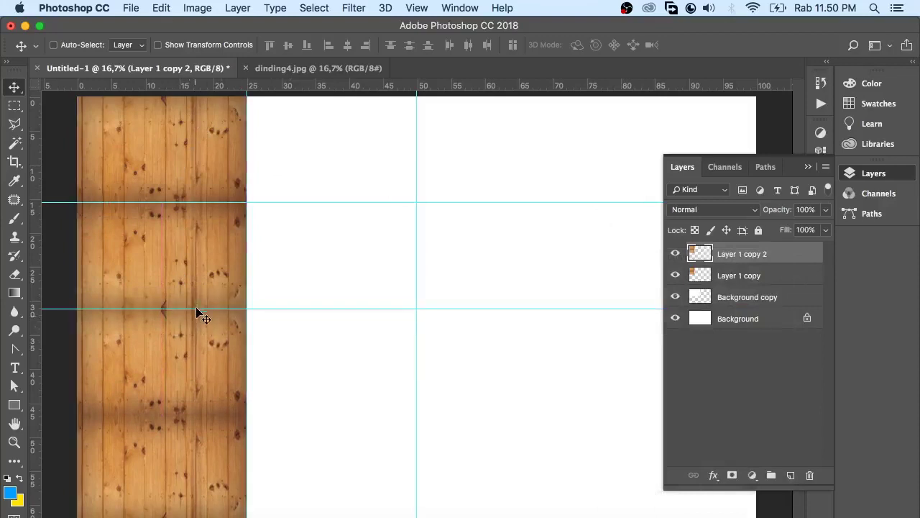
Step: Merge the two wood layers into Layer 1 copy 2
shift+click(779, 276)
right_click(780, 276)
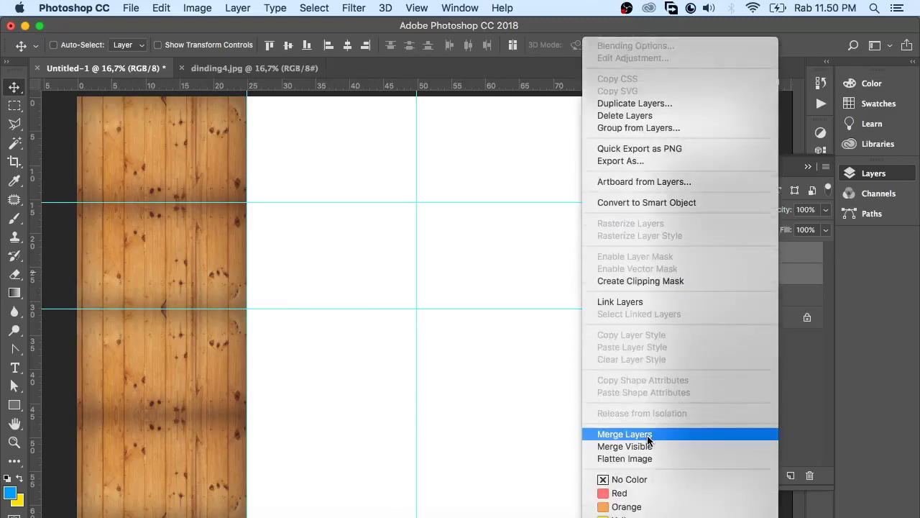
click(625, 470)
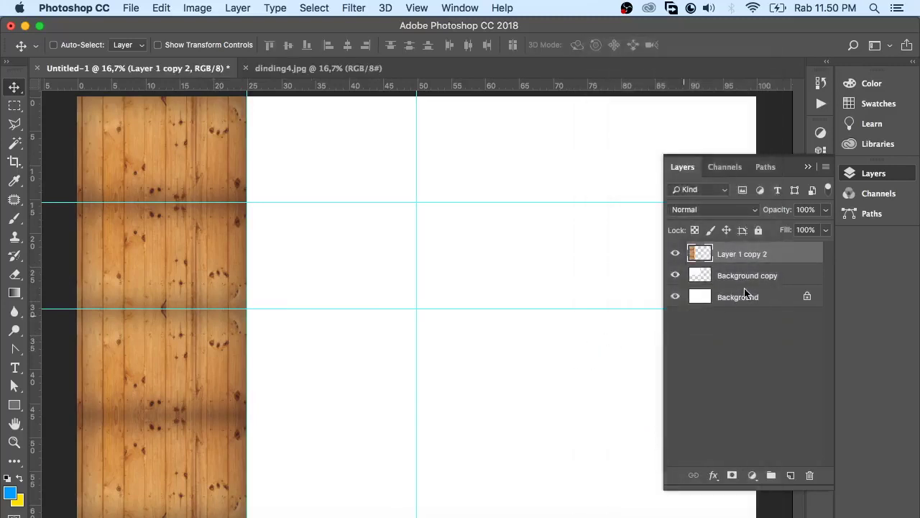
right_click(780, 255)
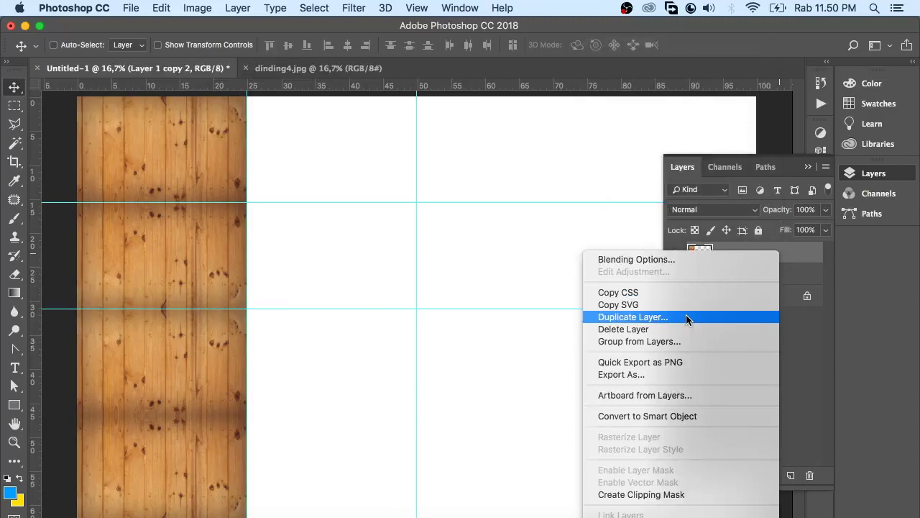
Step: Duplicate the wood strip, flip it horizontally and move it into the second column
click(686, 317)
click(587, 213)
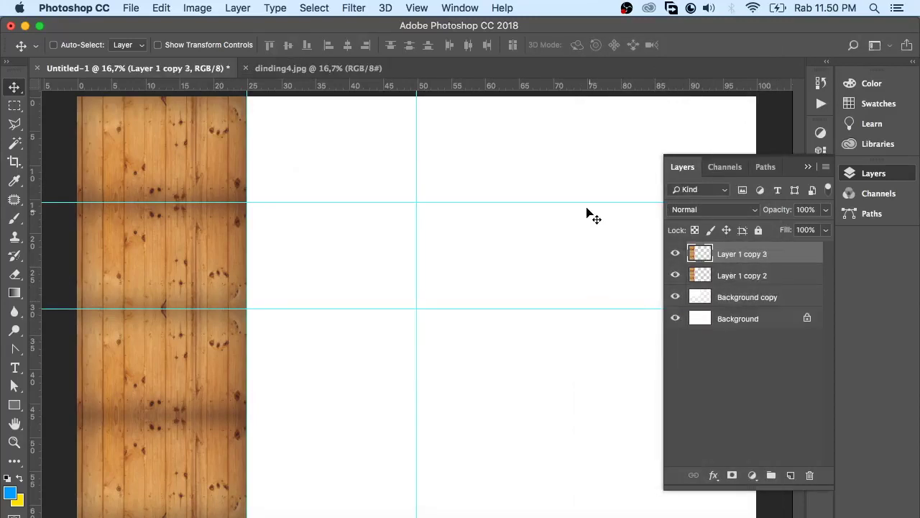
click(158, 10)
mouse_move(184, 328)
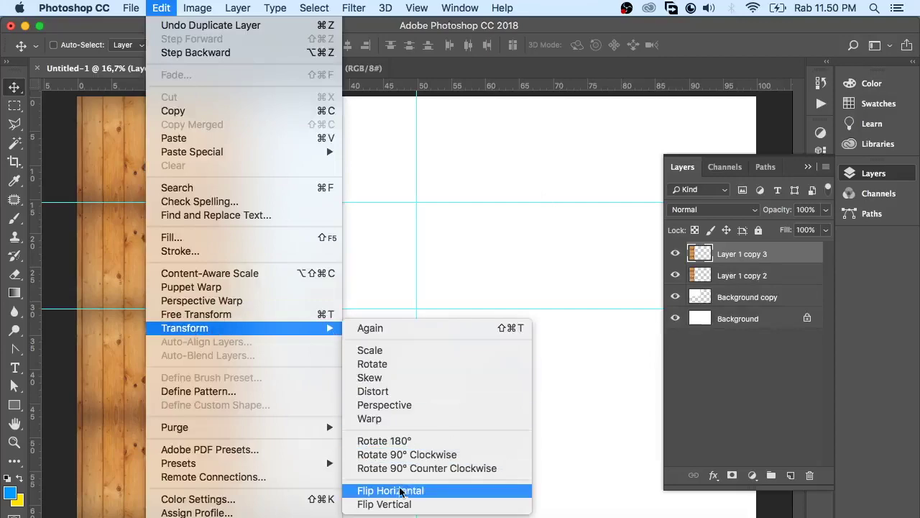
click(400, 493)
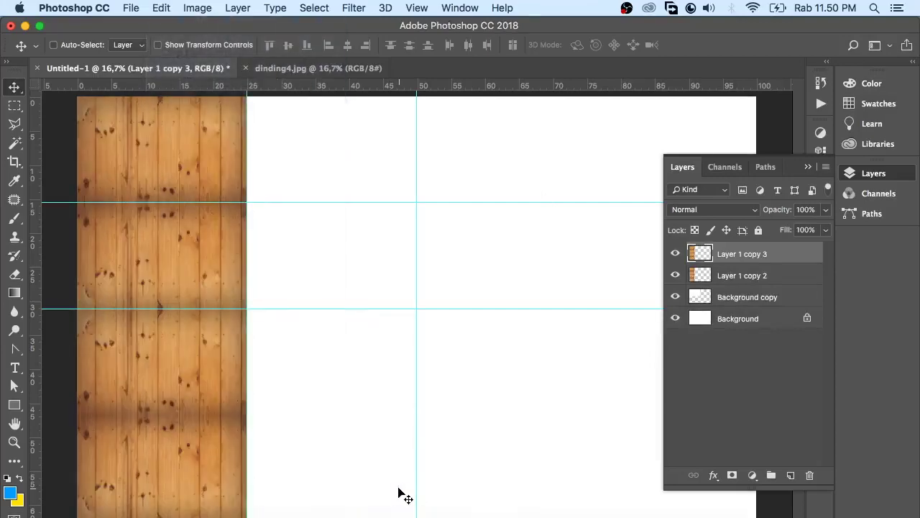
mouse_move(102, 247)
mouse_down()
mouse_move(299, 268)
mouse_move(271, 268)
mouse_up()
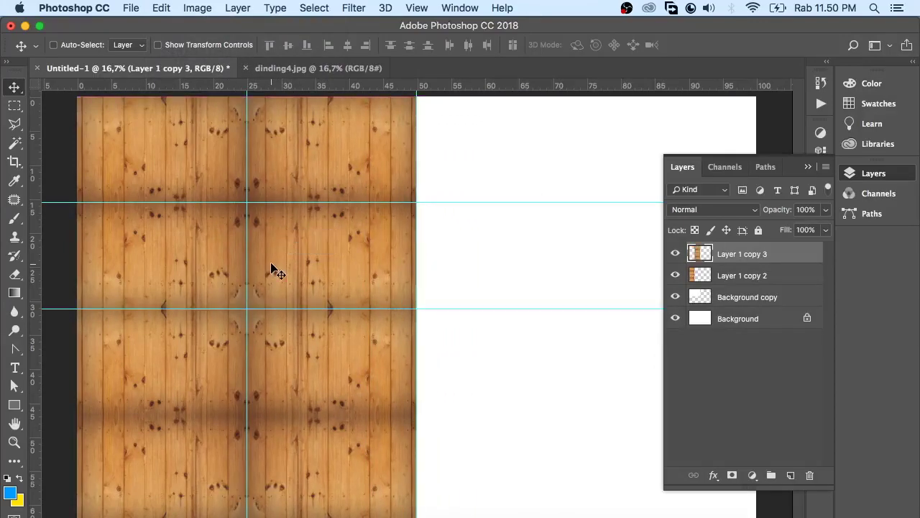
Step: Merge both wood strips together, then merge them down into Background copy
shift+click(776, 278)
right_click(777, 278)
click(662, 376)
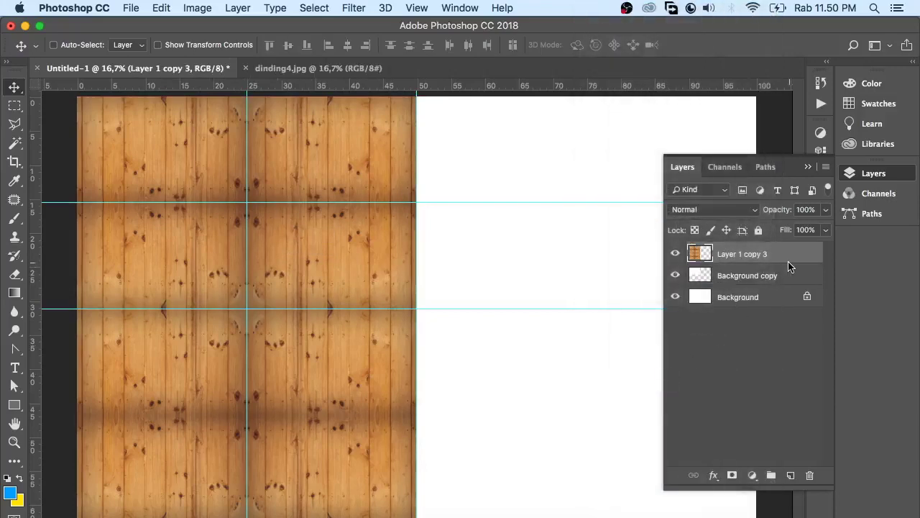
right_click(788, 266)
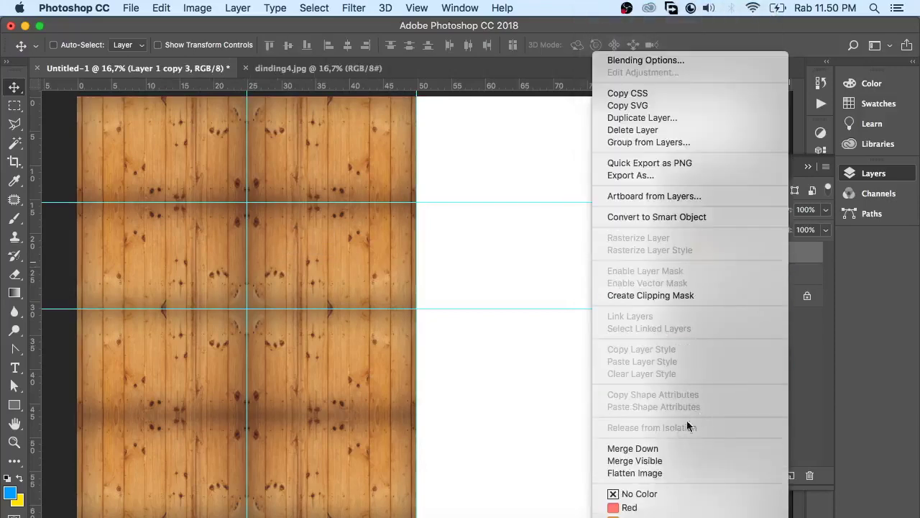
click(658, 448)
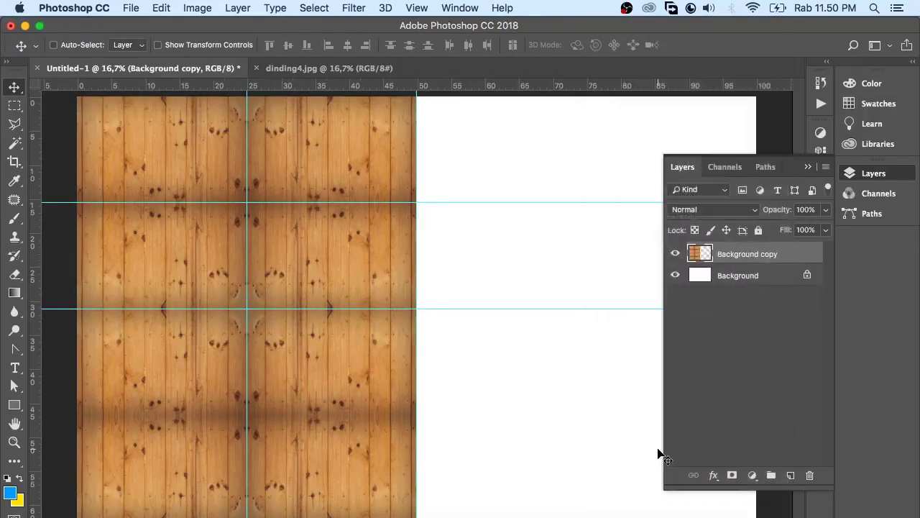
right_click(794, 258)
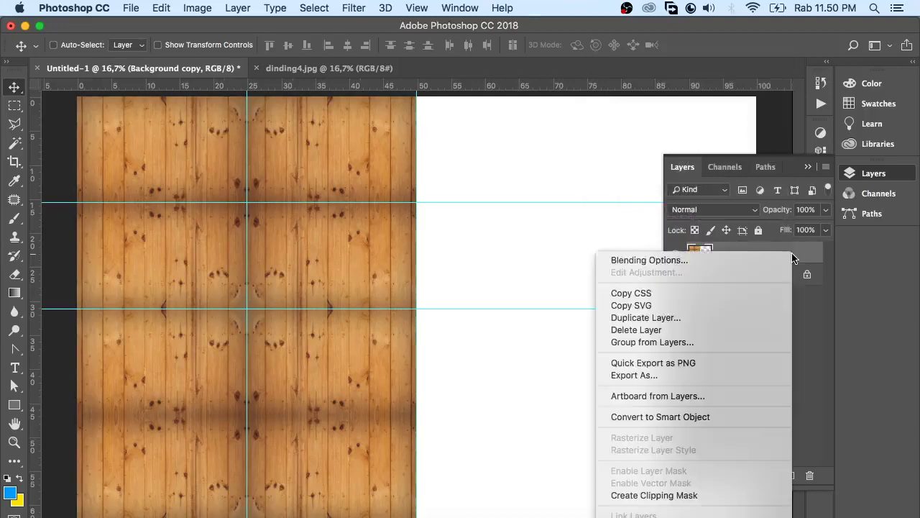
Step: Duplicate Background copy, slide it right to cover the canvas, and merge into Background copy 2
click(689, 317)
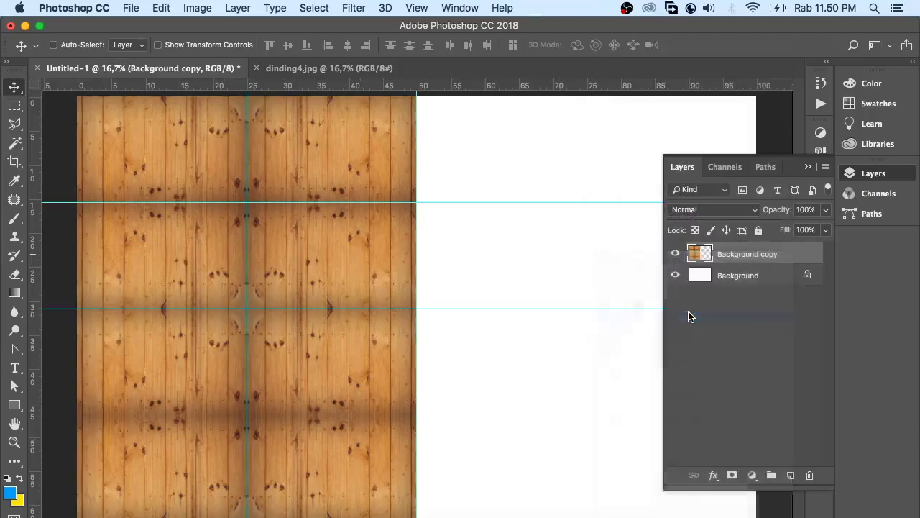
click(589, 213)
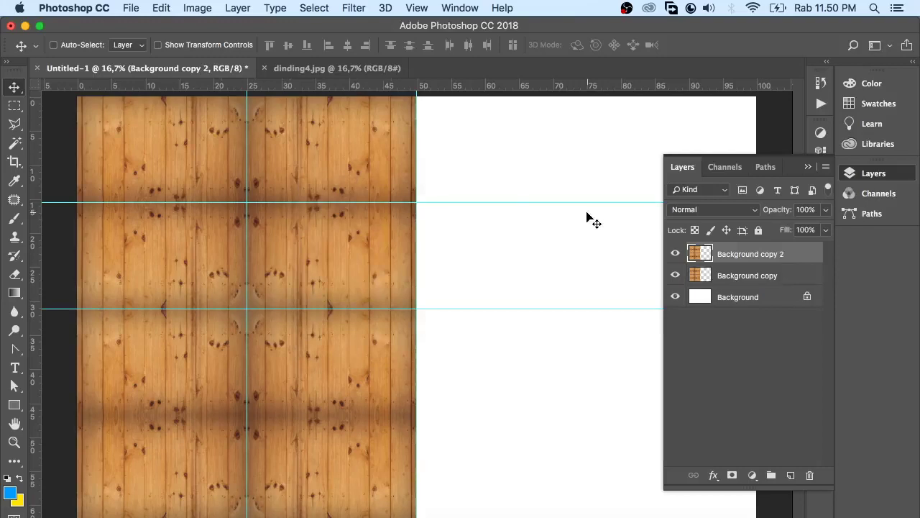
drag(125, 135, 466, 176)
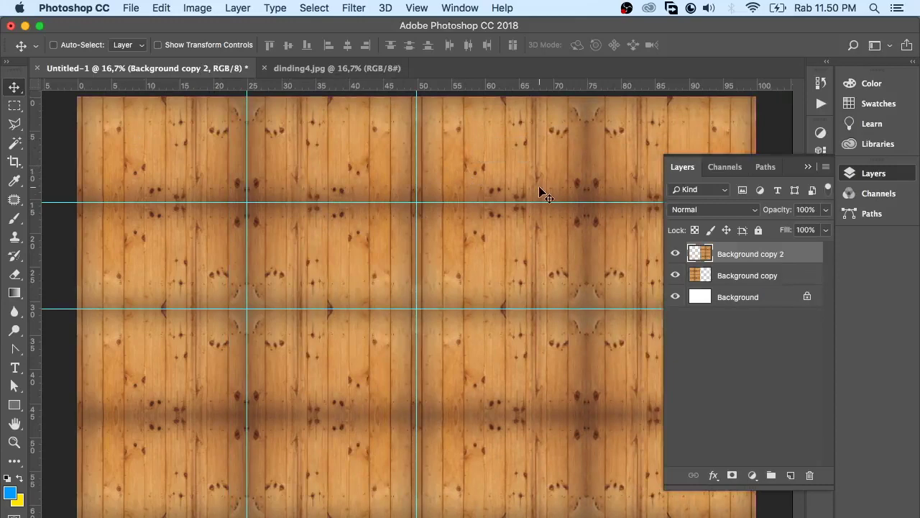
shift+click(776, 277)
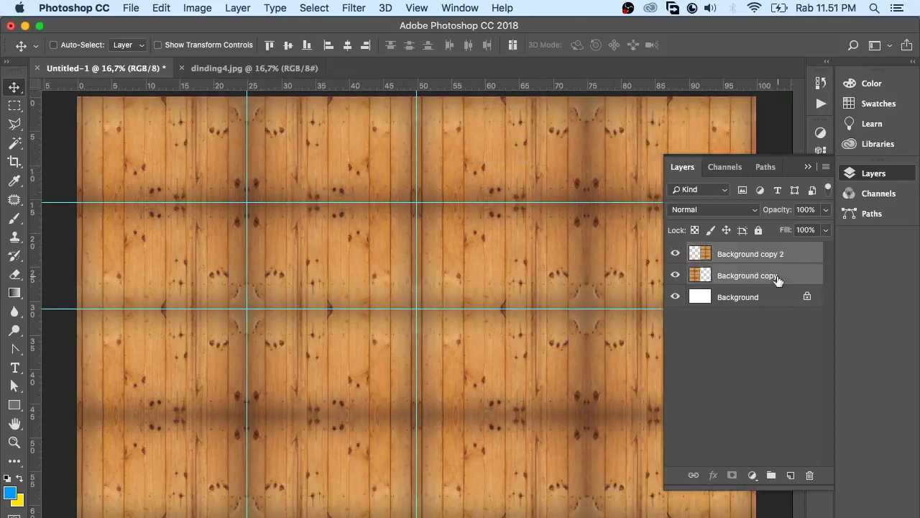
right_click(776, 277)
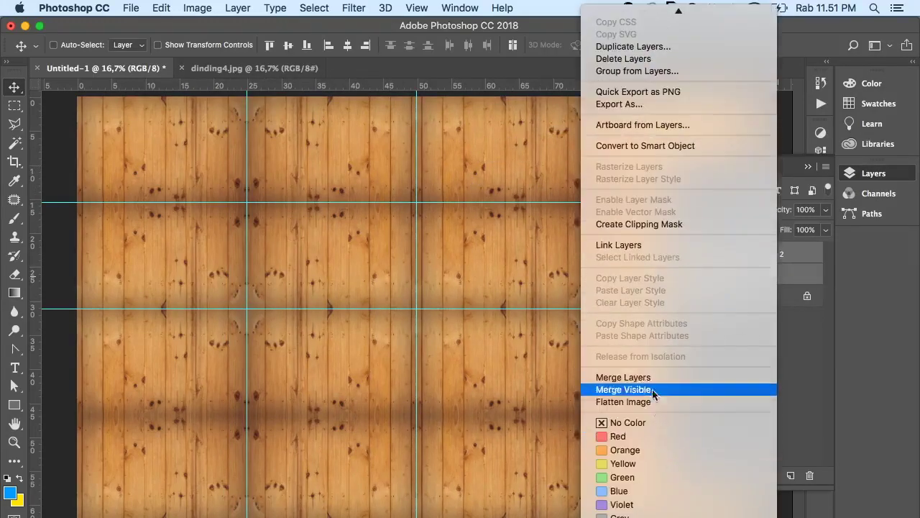
click(653, 377)
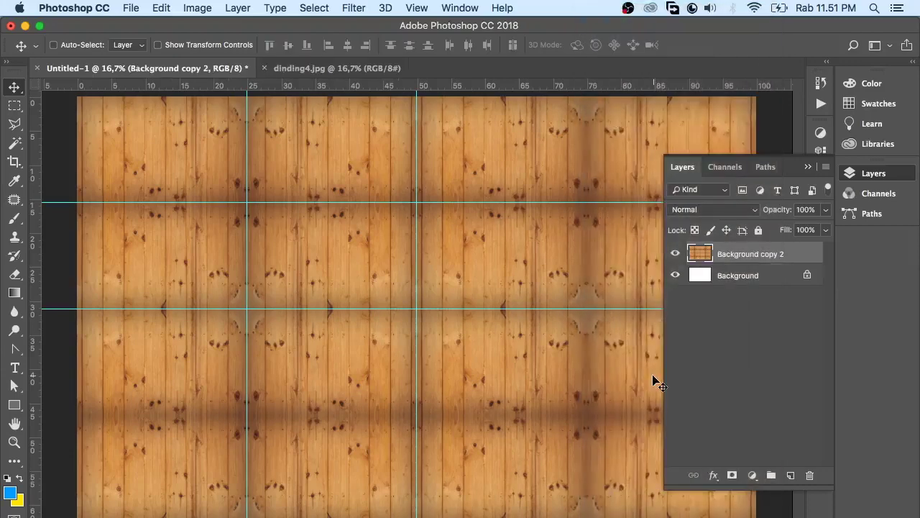
click(808, 166)
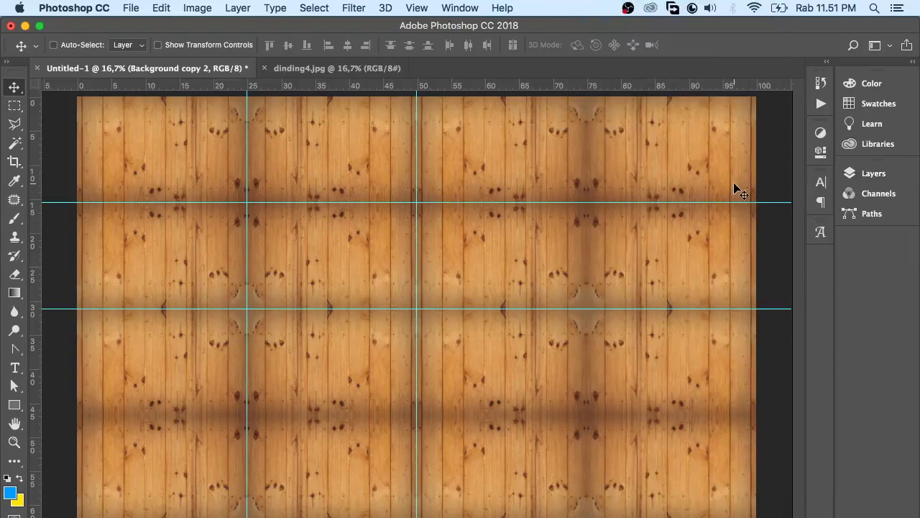
Step: Remove all four guides and close the dinding4.jpg document
drag(643, 202, 631, 69)
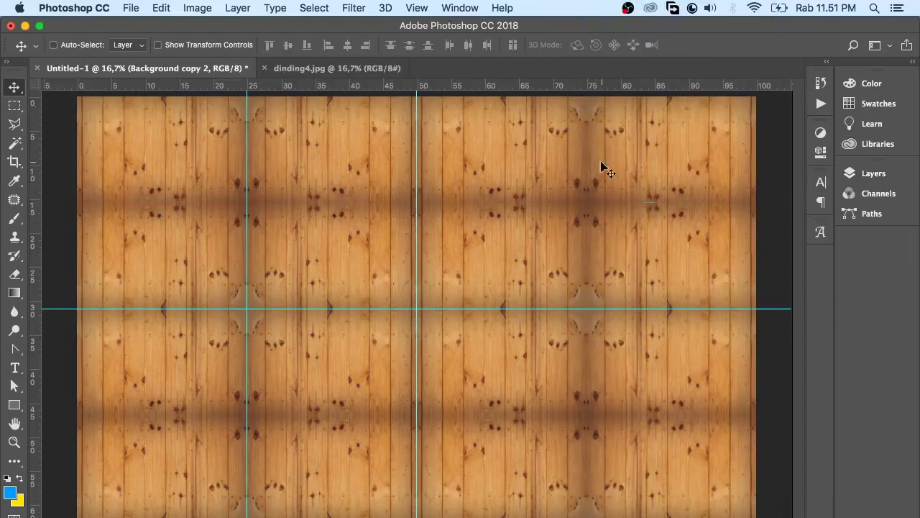
drag(581, 307, 618, 33)
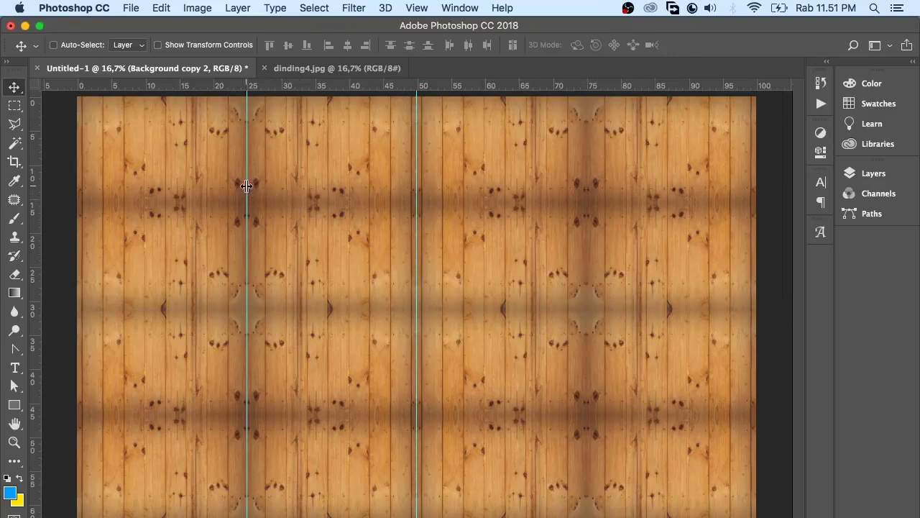
drag(246, 186, 22, 161)
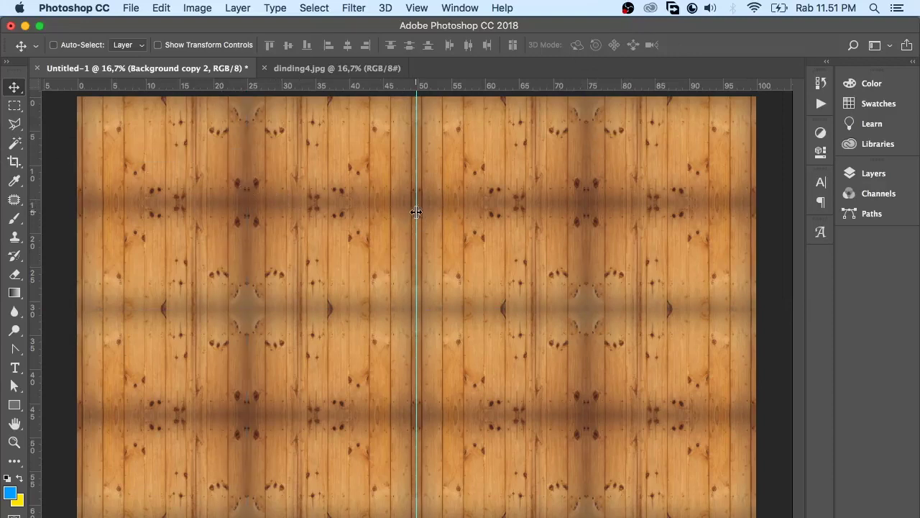
drag(417, 212, 28, 149)
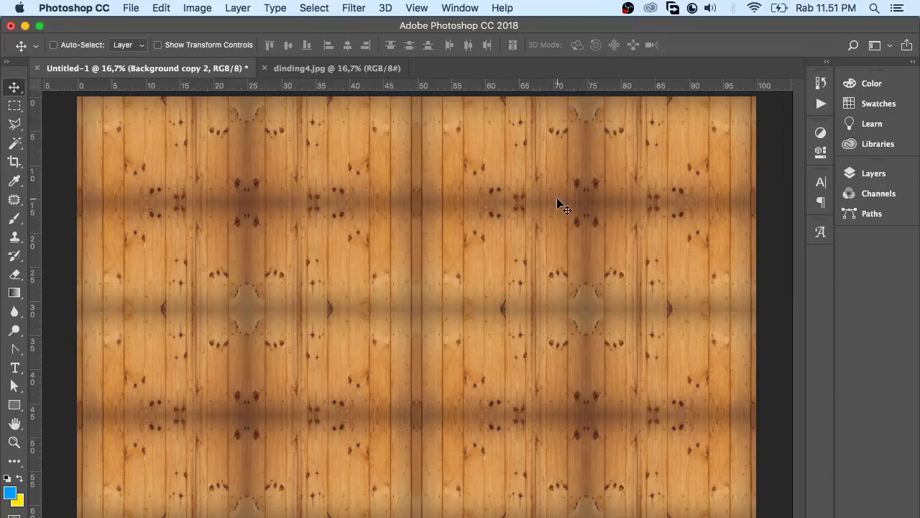
click(264, 69)
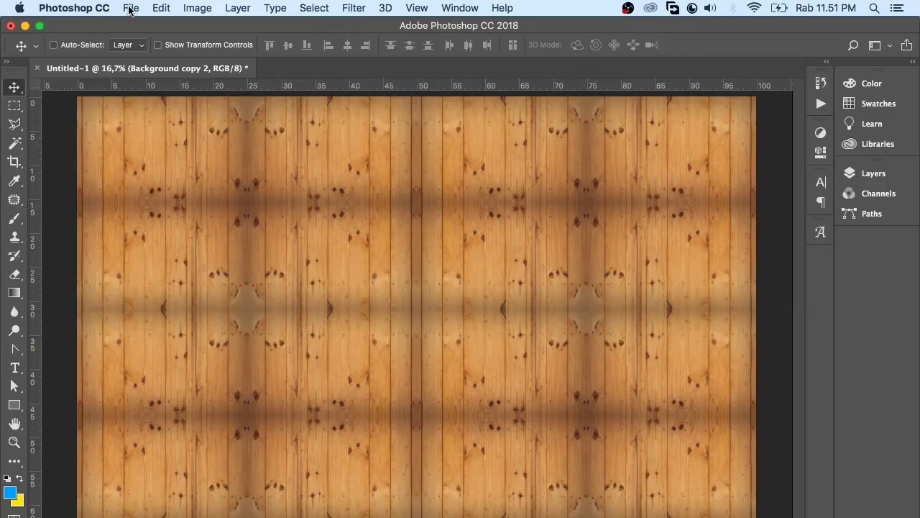
Step: Open frame33.jpg from the BAHAN BALIHO folder
click(131, 8)
click(492, 165)
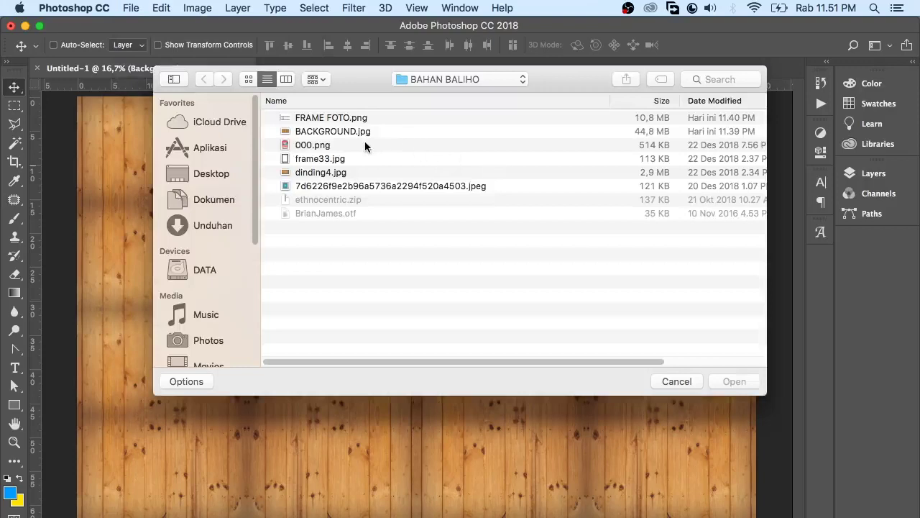
click(329, 163)
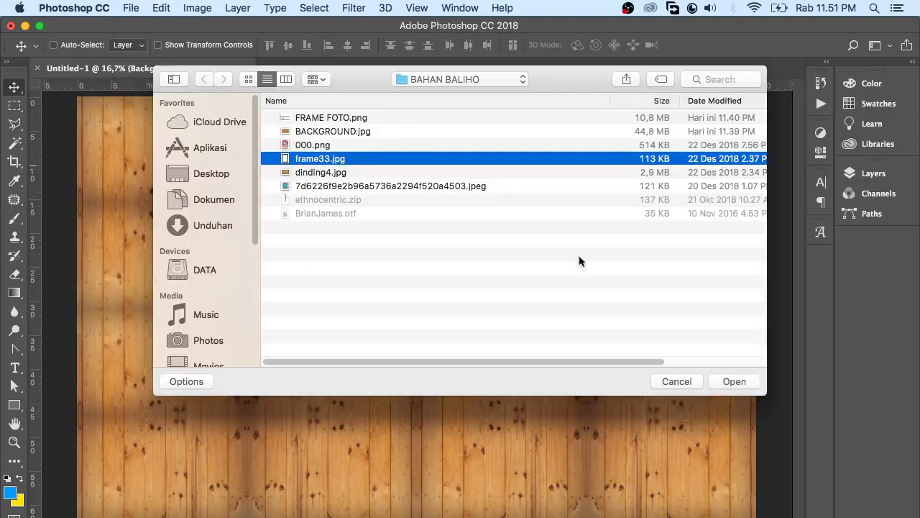
click(730, 383)
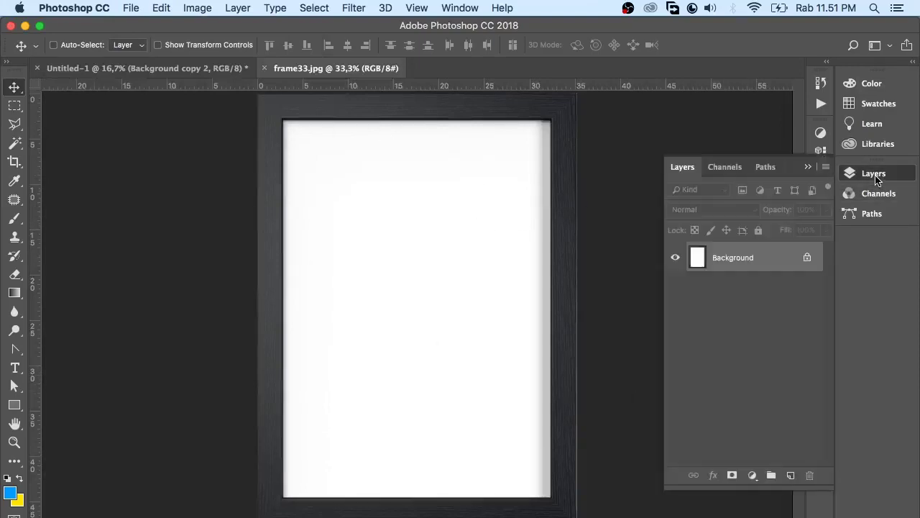
Step: Duplicate frame33.jpg's Background layer and hide the original
right_click(772, 259)
click(798, 285)
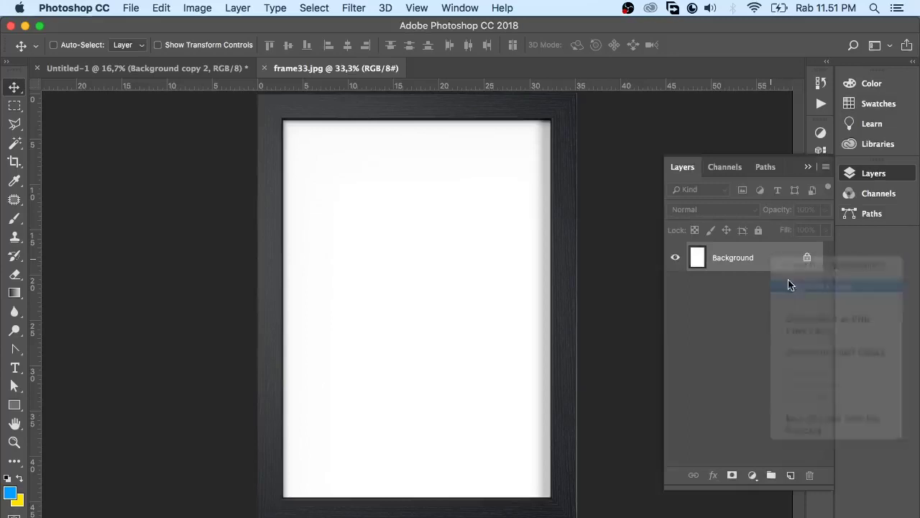
click(591, 212)
click(675, 287)
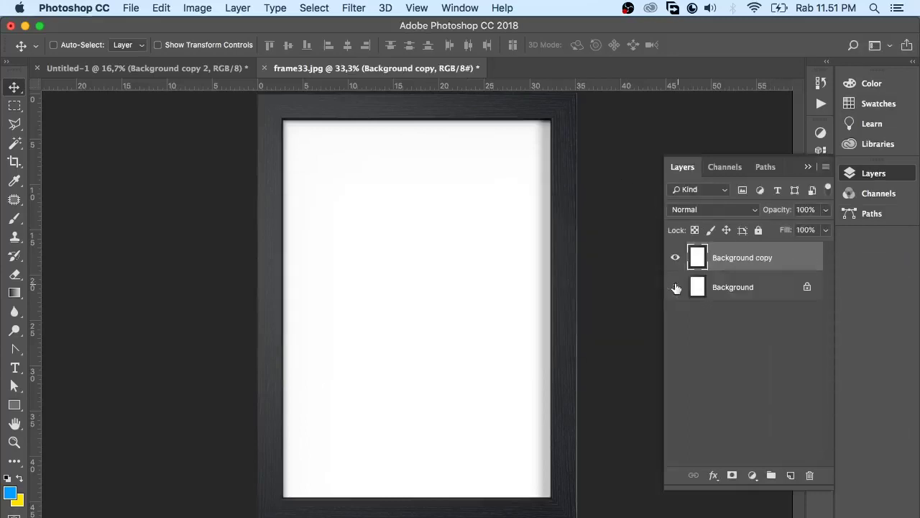
Step: Delete the frame's white interior with Quick Selection, leaving it transparent, then deselect
click(15, 142)
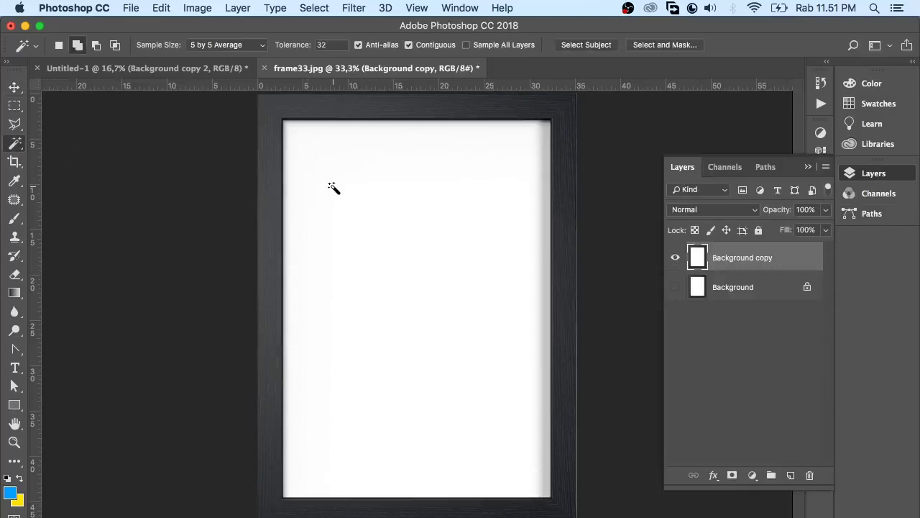
key(shift+w)
click(419, 261)
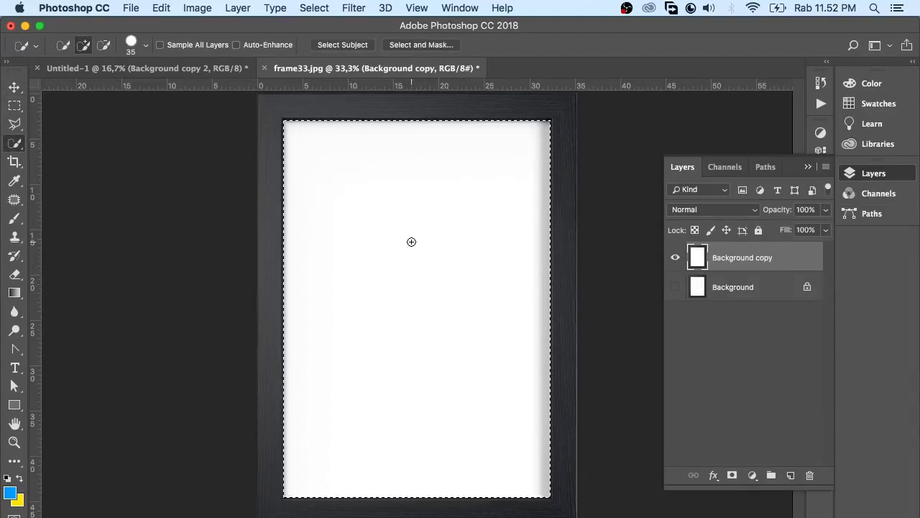
key(Delete)
right_click(412, 242)
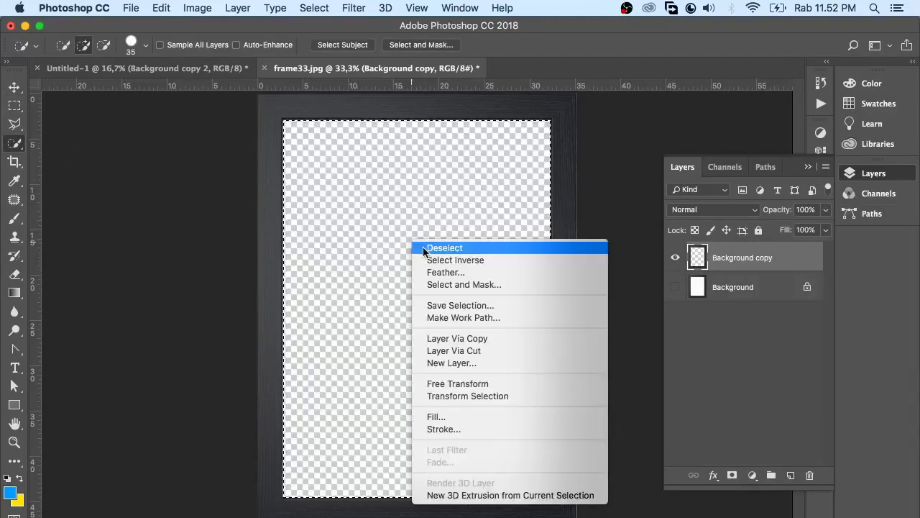
click(424, 247)
click(14, 87)
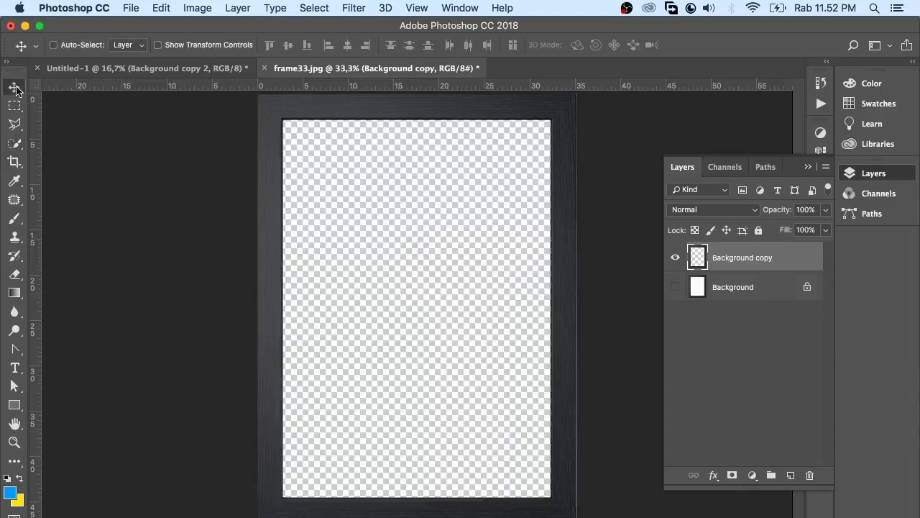
Step: Drag the frame layer into Untitled-1 and place it on the banner's left
drag(280, 118, 176, 71)
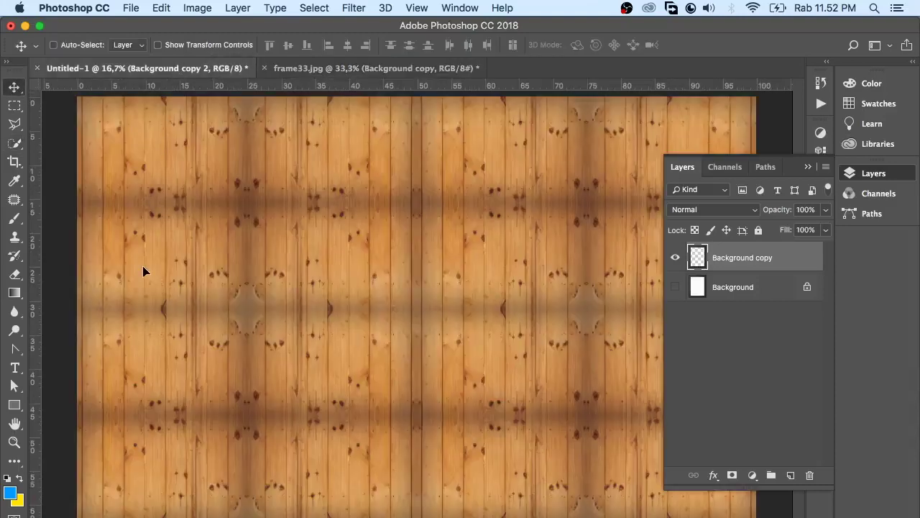
drag(143, 270, 148, 273)
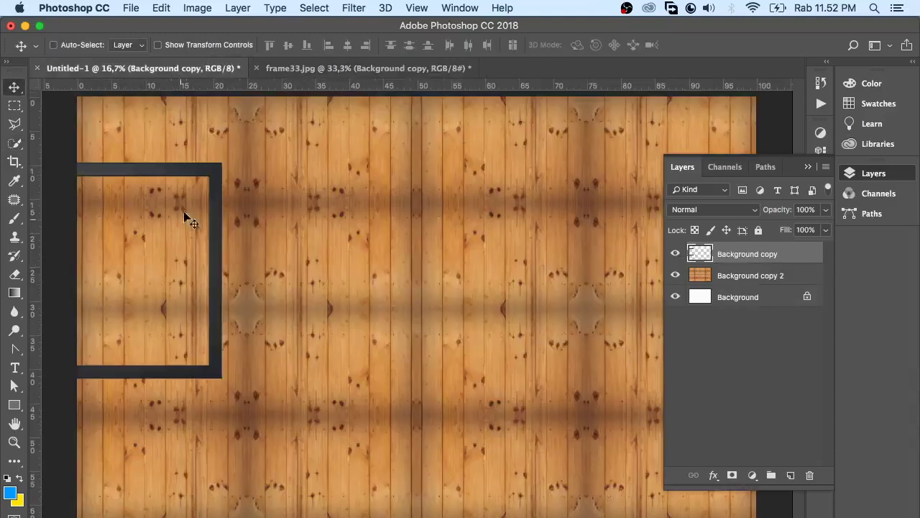
mouse_move(220, 199)
mouse_down()
mouse_move(313, 234)
mouse_move(255, 240)
mouse_up()
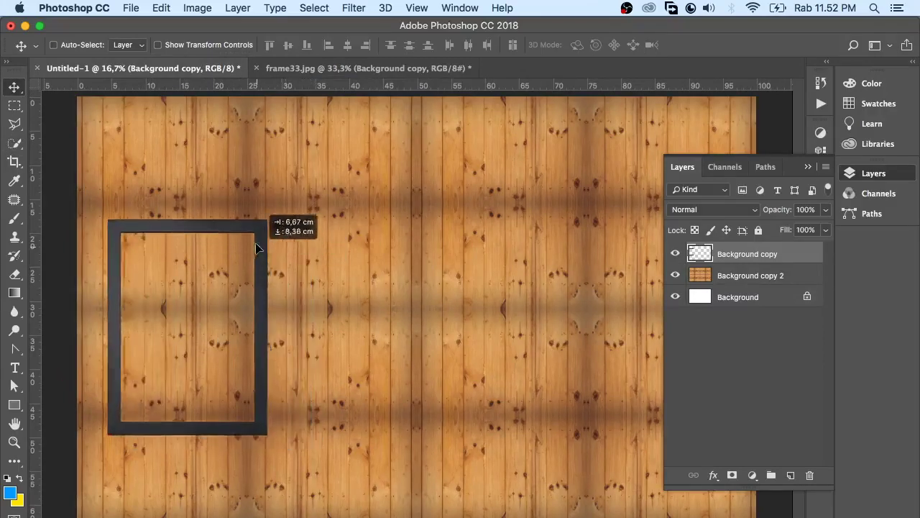
key(alt+shift+bracketleft)
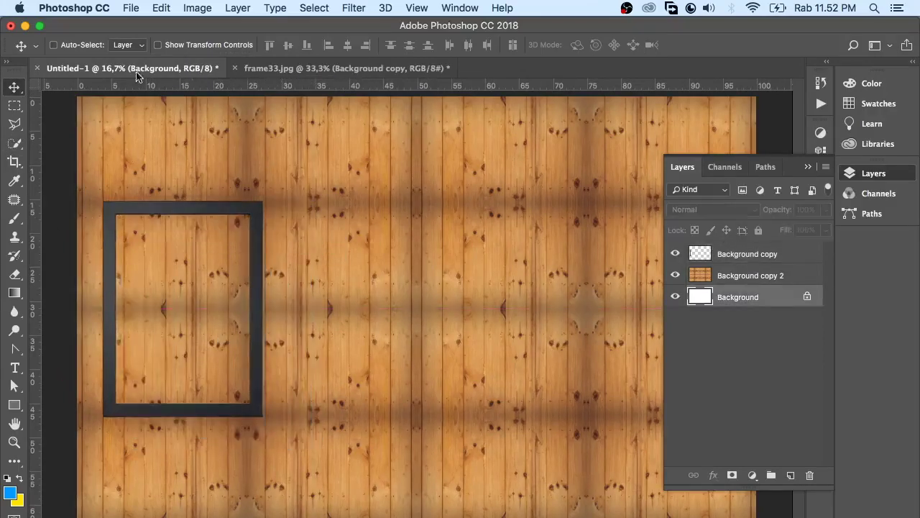
Step: Rotate the frame 90° into landscape and shift it slightly right
click(160, 9)
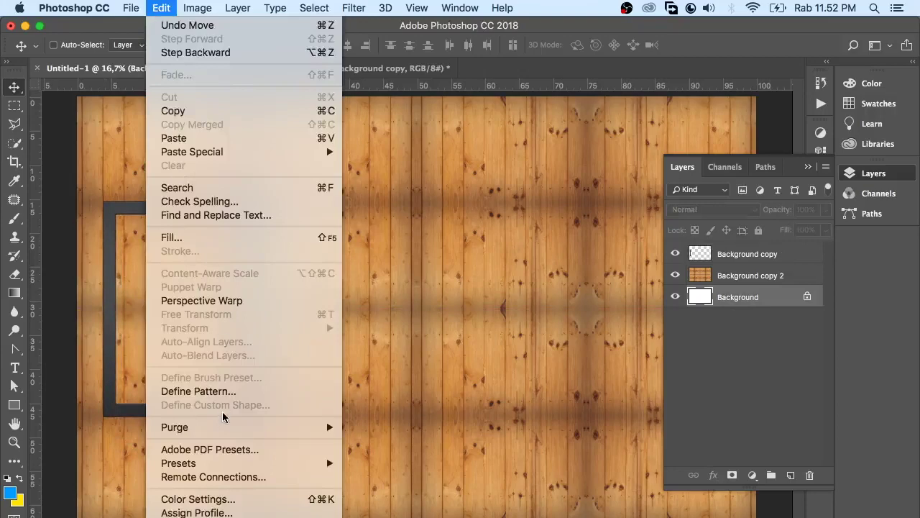
mouse_move(192, 152)
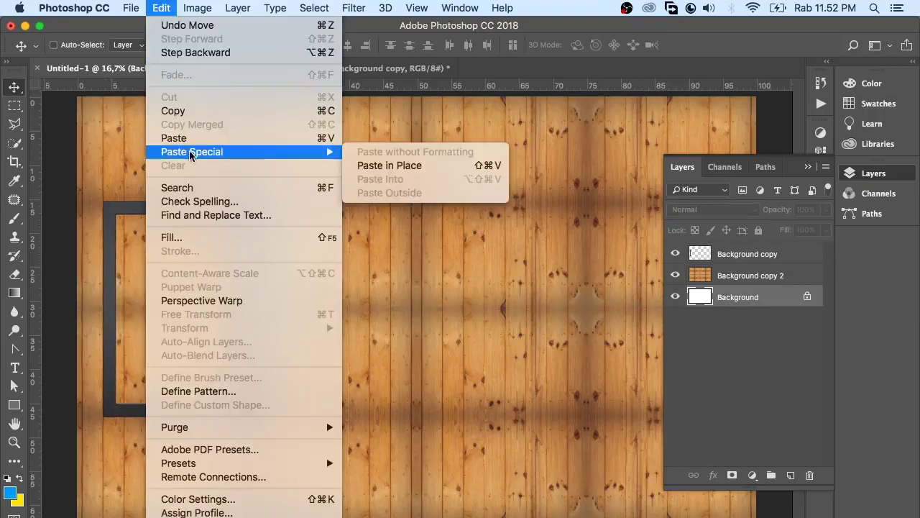
click(719, 271)
click(747, 255)
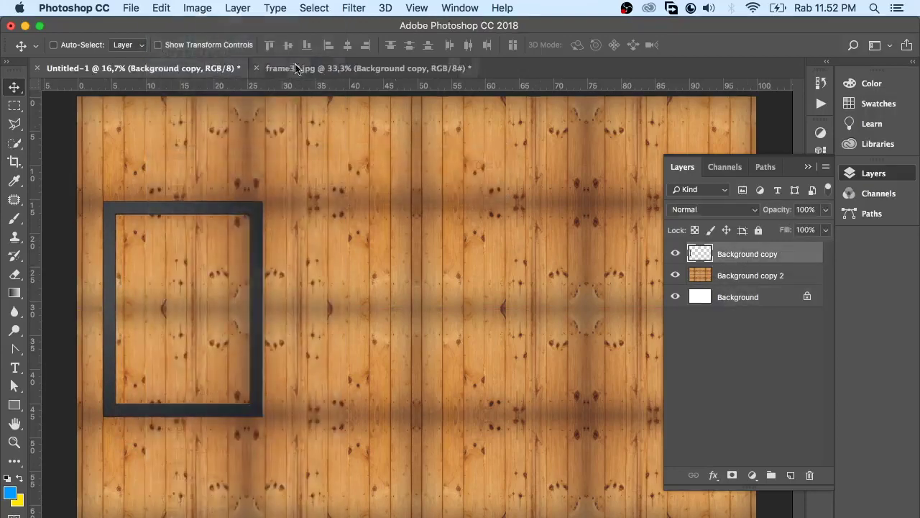
click(161, 8)
mouse_move(184, 328)
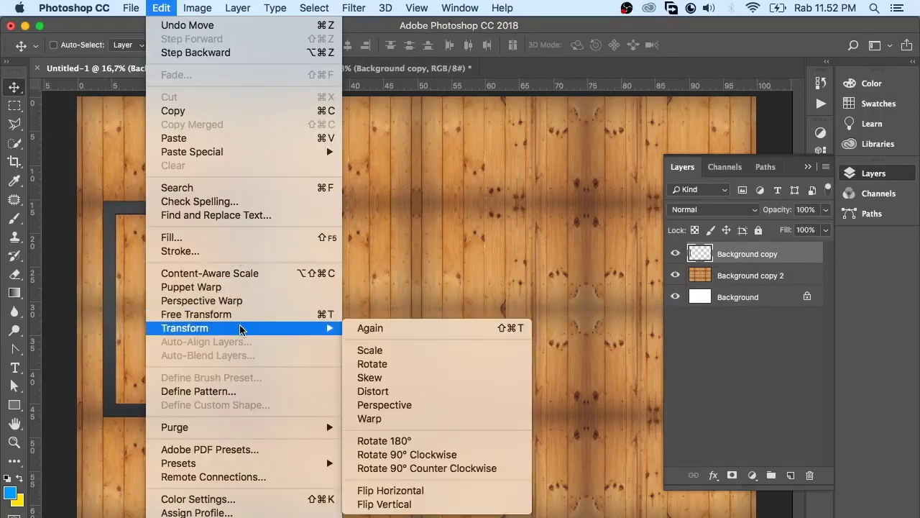
click(435, 460)
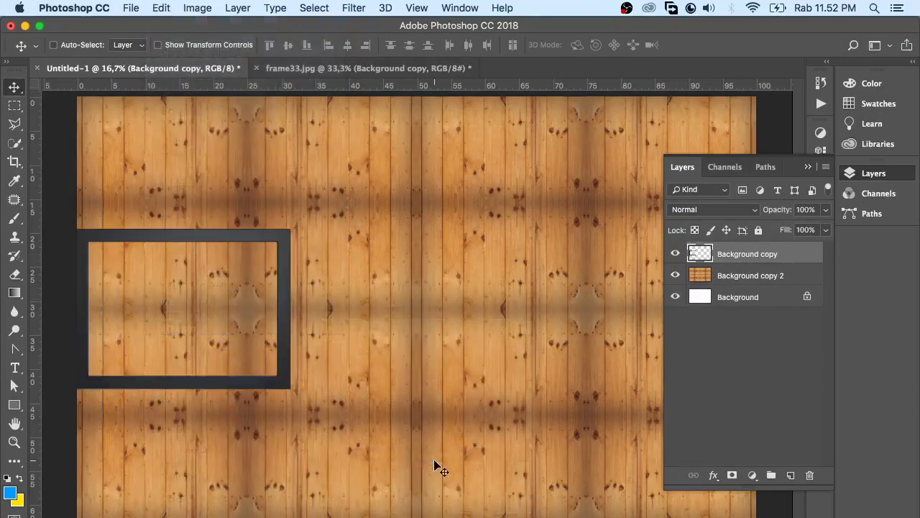
mouse_move(209, 239)
mouse_down()
mouse_move(244, 239)
mouse_move(229, 240)
mouse_up()
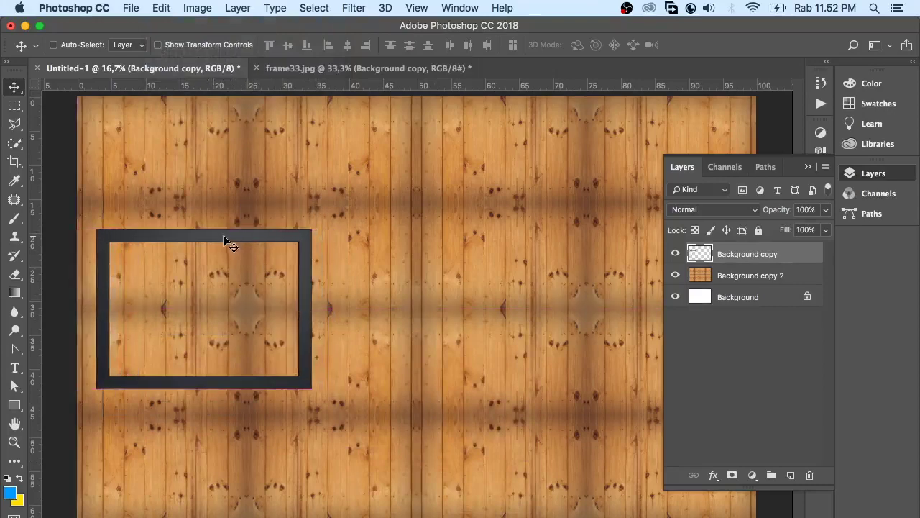
click(159, 8)
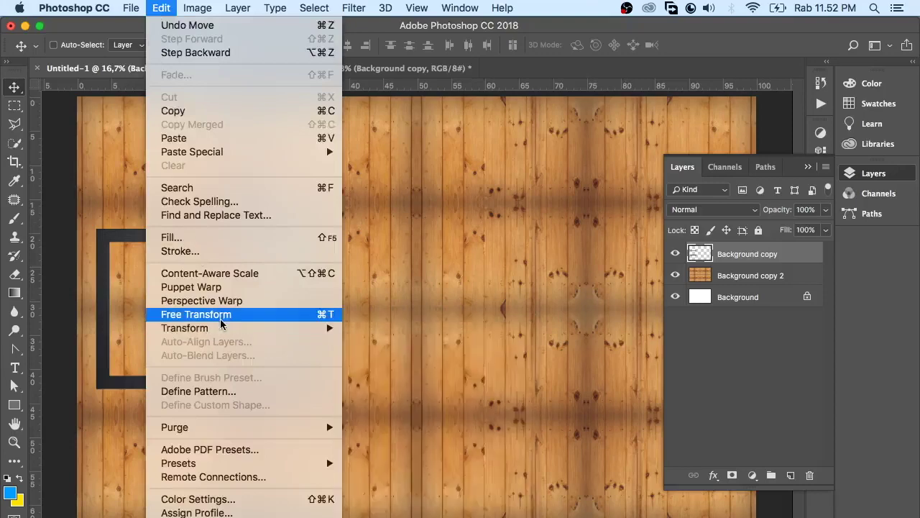
Step: Shrink the landscape frame to about 62% with Free Transform and commit
click(220, 315)
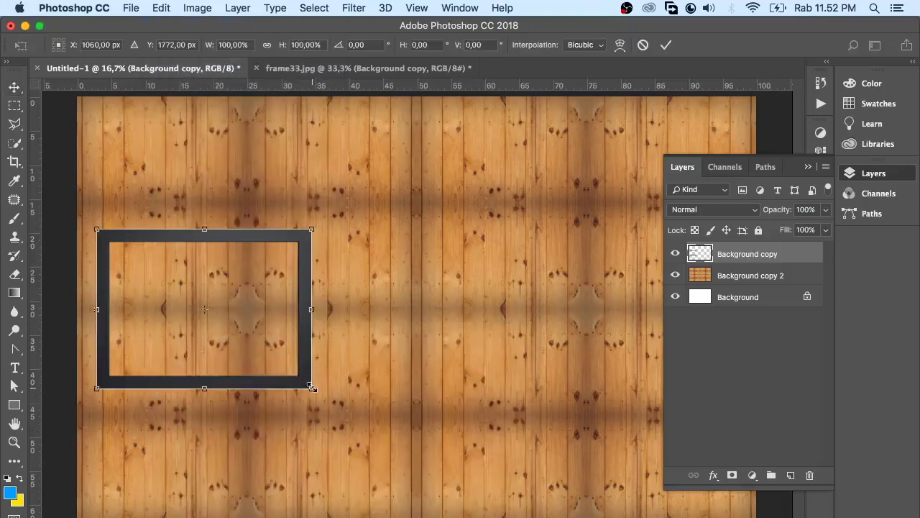
drag(298, 382, 225, 326)
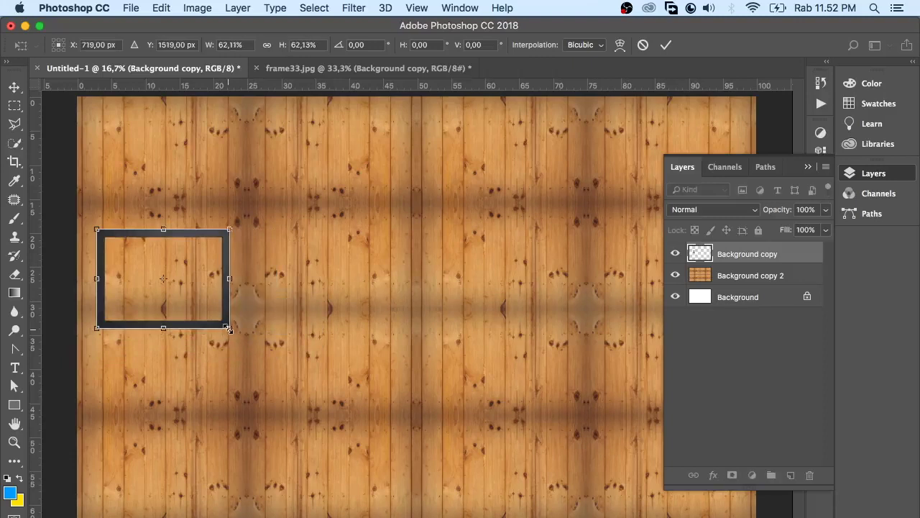
key(Return)
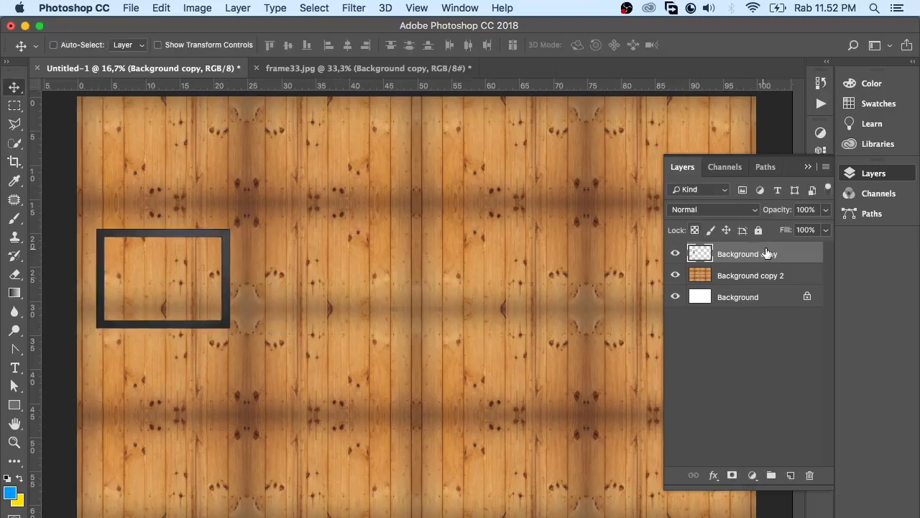
right_click(765, 252)
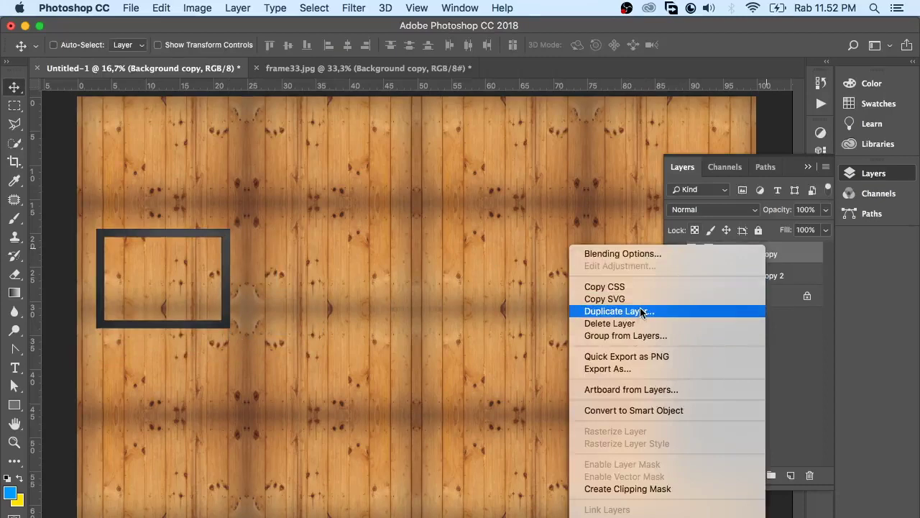
Step: Duplicate the frame layer and place the copy beside the original
click(642, 312)
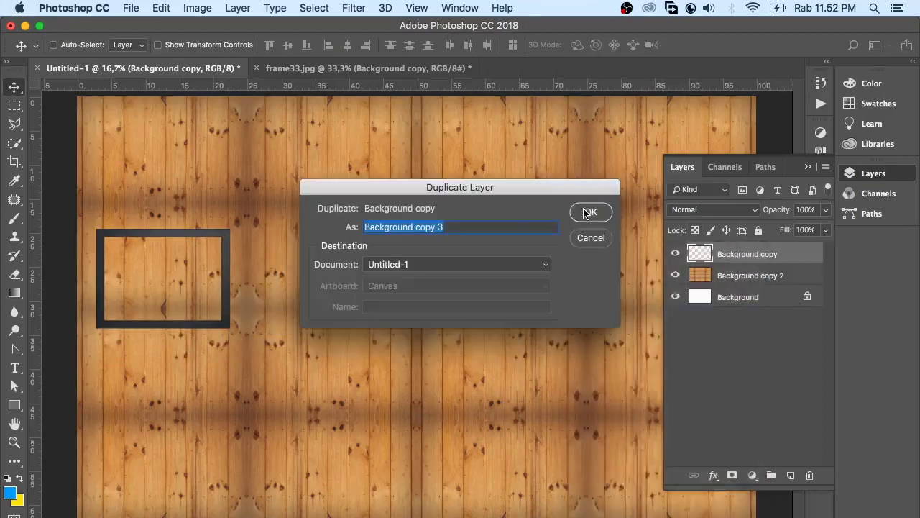
click(586, 213)
drag(148, 238, 299, 251)
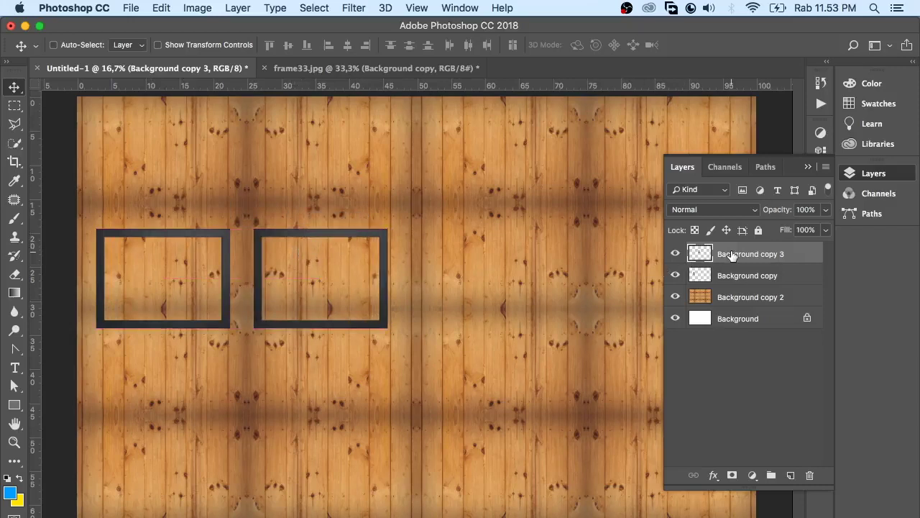
Step: Duplicate both frames and move the pair right, making a row of four
shift+click(740, 276)
right_click(735, 273)
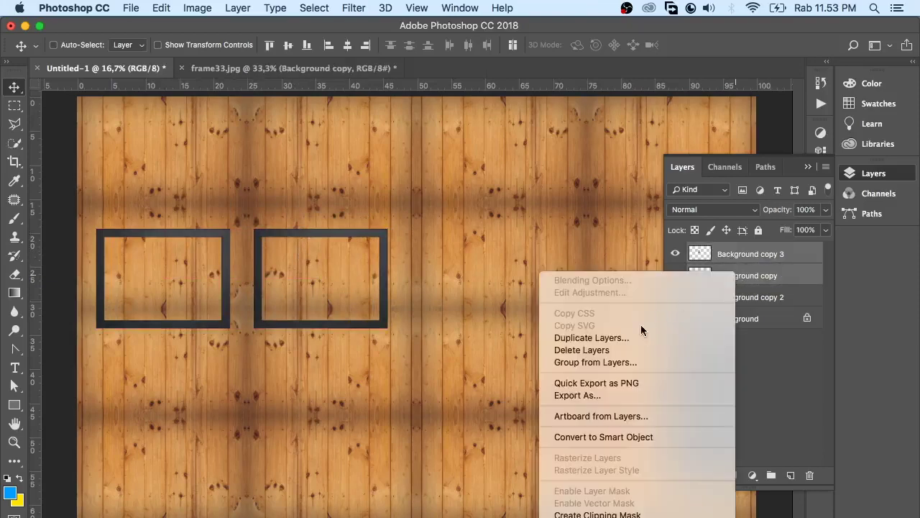
click(630, 338)
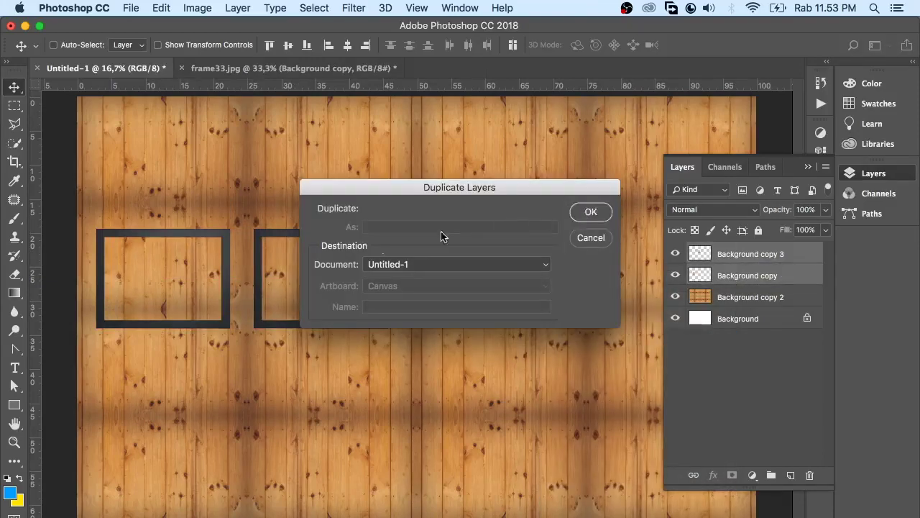
key(Return)
drag(309, 241, 647, 261)
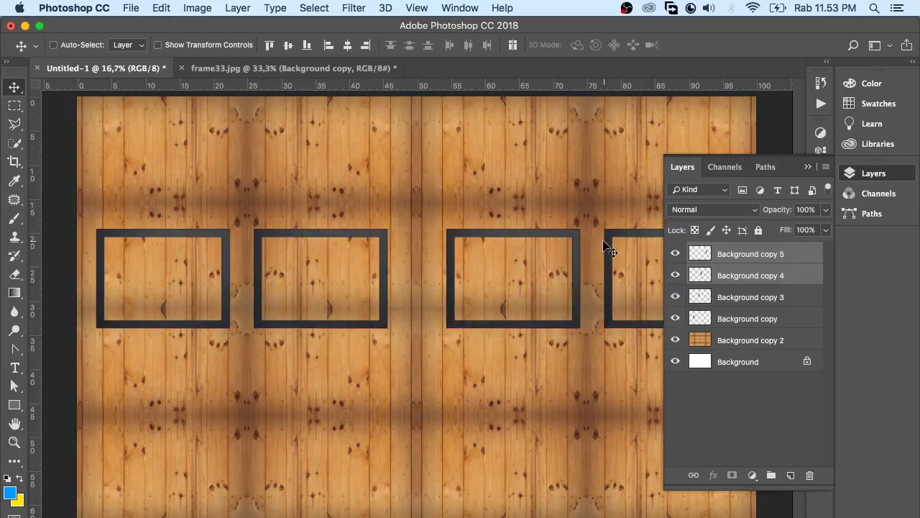
click(747, 259)
shift+click(745, 319)
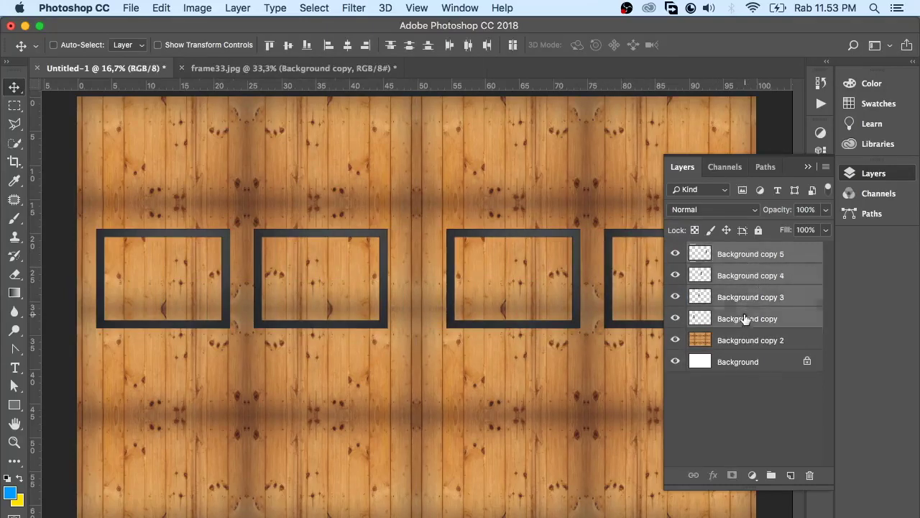
right_click(745, 319)
Step: Duplicate the four frames into a second row below, and close frame33.jpg
click(622, 319)
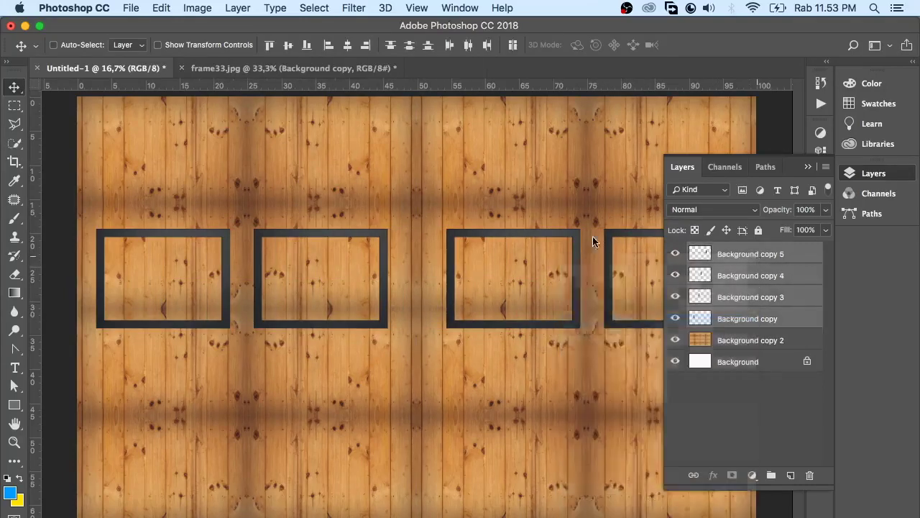
click(584, 212)
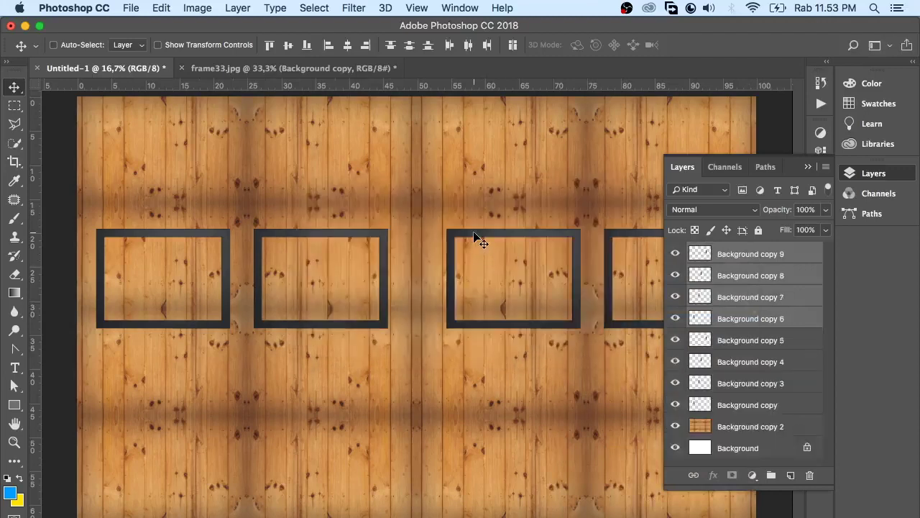
drag(474, 242, 472, 352)
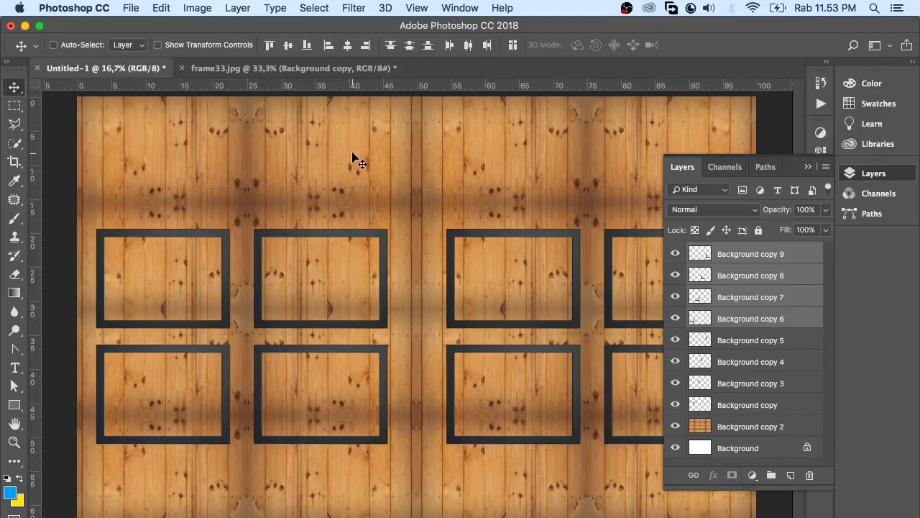
key(super+w)
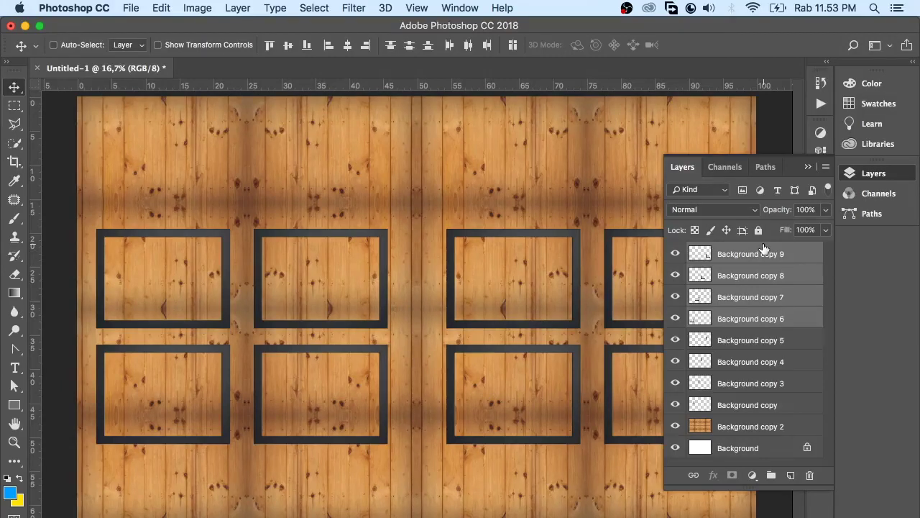
click(763, 252)
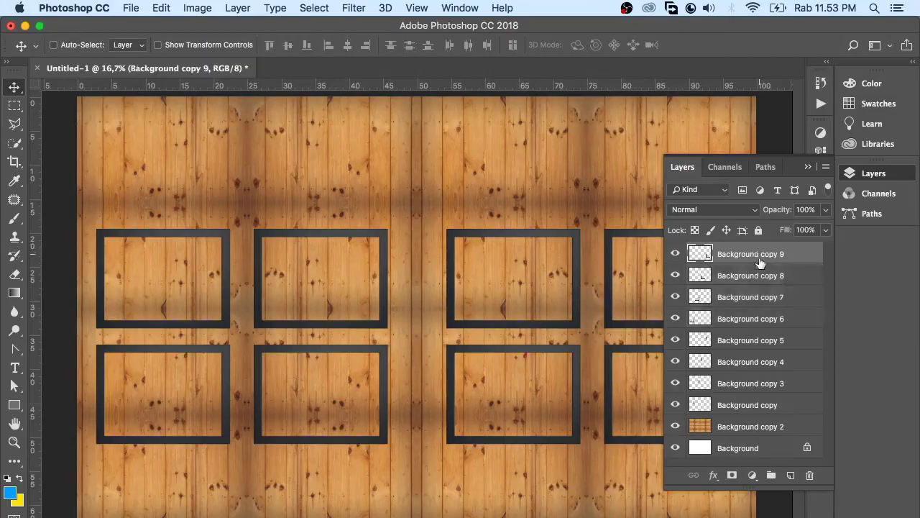
Step: Move both rows of frames higher up on the banner
shift+click(750, 401)
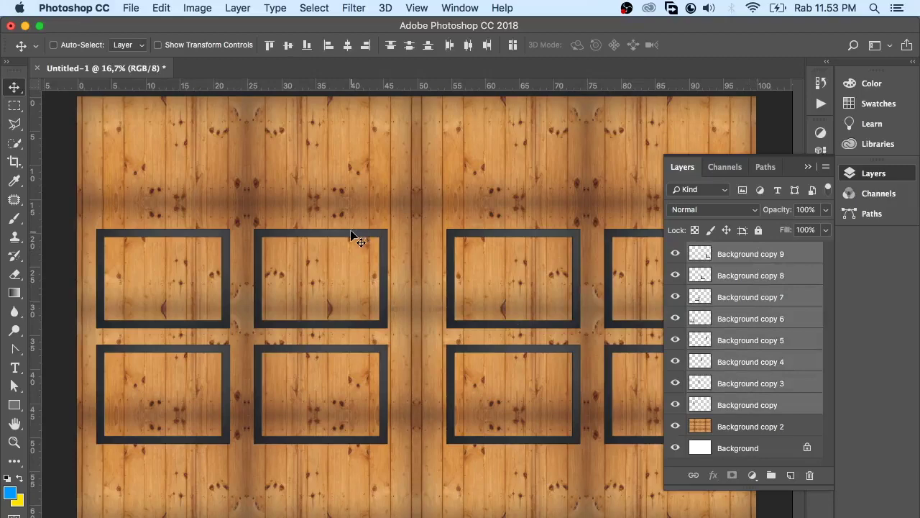
drag(352, 238, 352, 129)
right_click(735, 255)
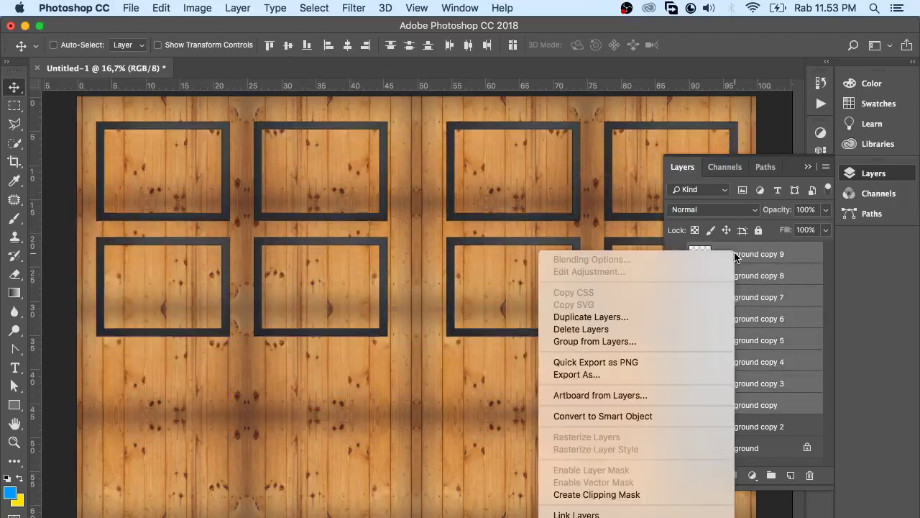
click(752, 260)
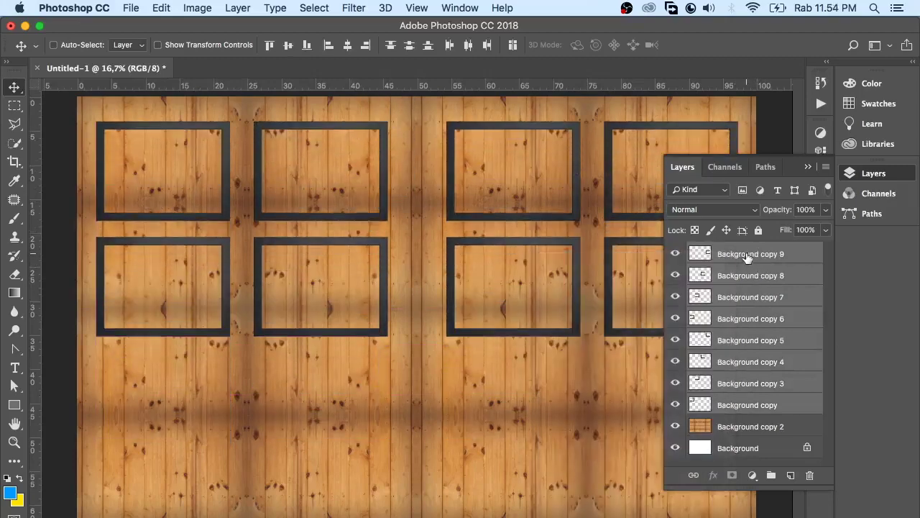
Step: Duplicate all frame layers and drop the copies as new rows below
click(748, 256)
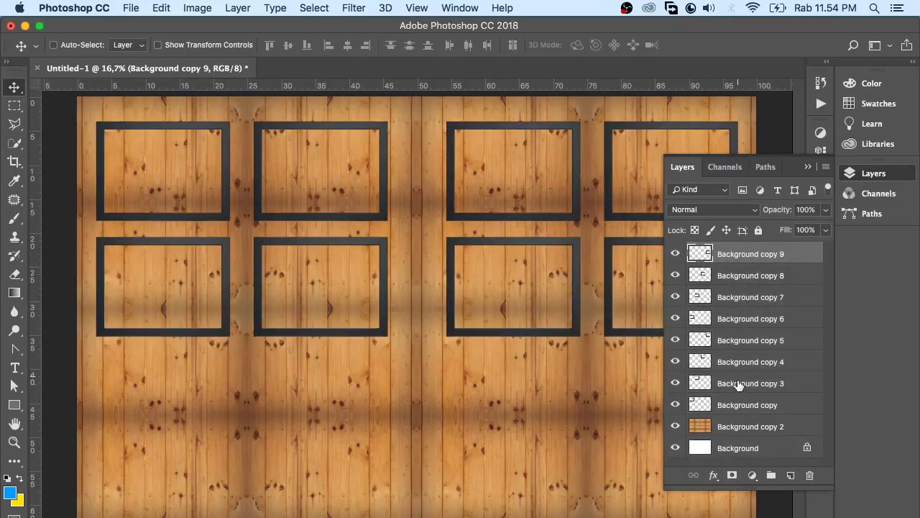
shift+click(737, 404)
right_click(736, 396)
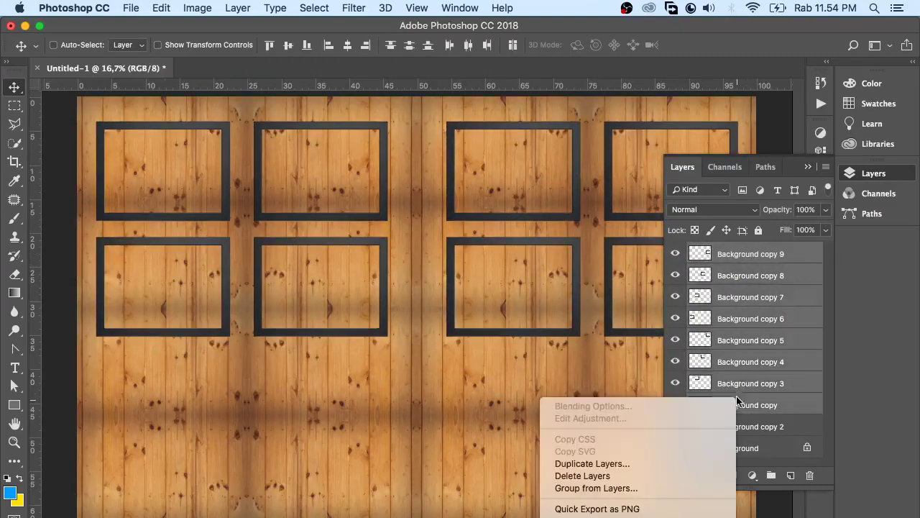
click(592, 463)
click(591, 214)
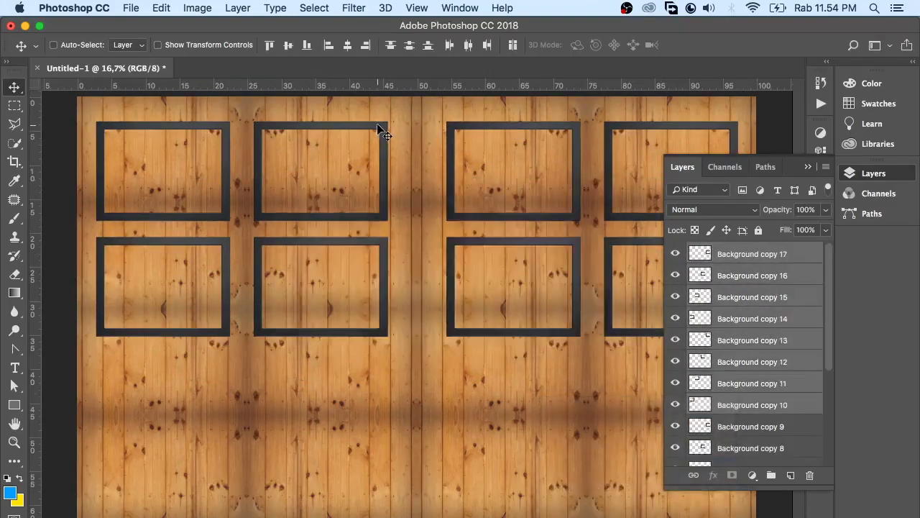
drag(380, 135, 349, 367)
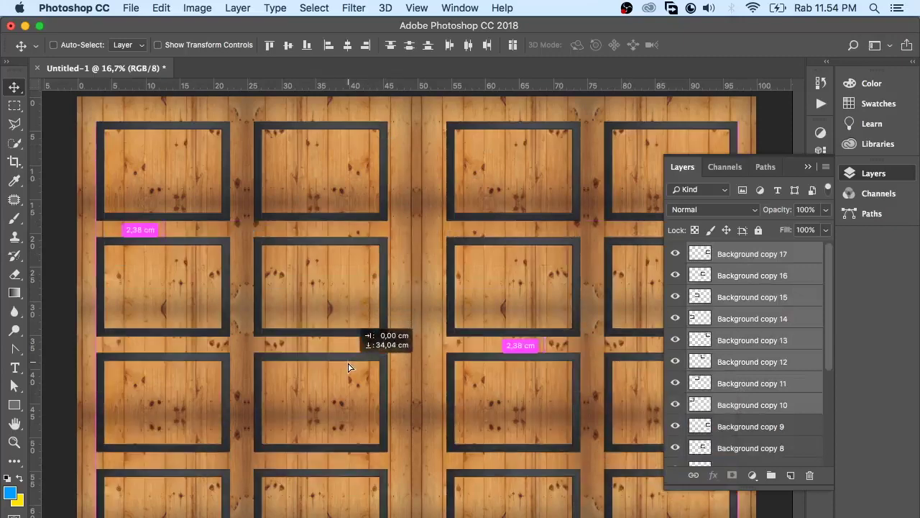
drag(349, 367, 384, 361)
Step: Delete the four extra frames in the bottom row
super+click(267, 482)
key(BackSpace)
super+click(343, 476)
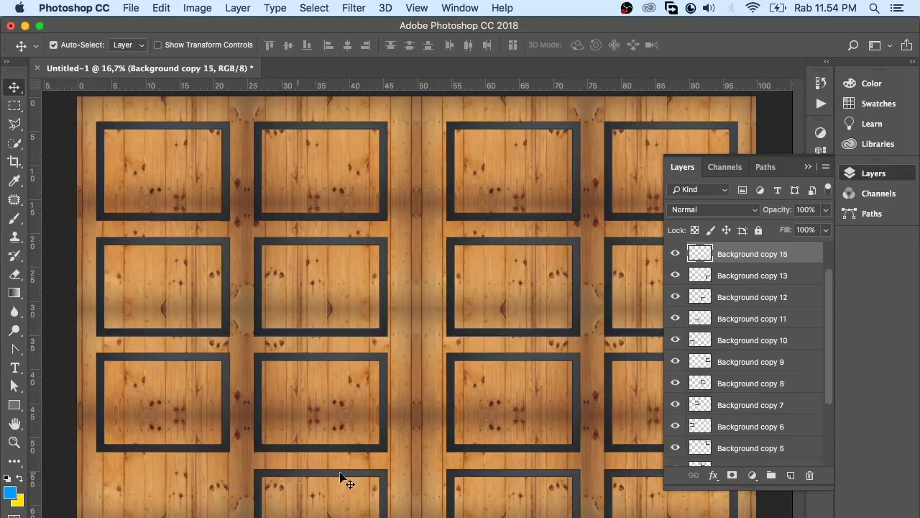
key(BackSpace)
super+click(475, 481)
key(BackSpace)
super+click(613, 476)
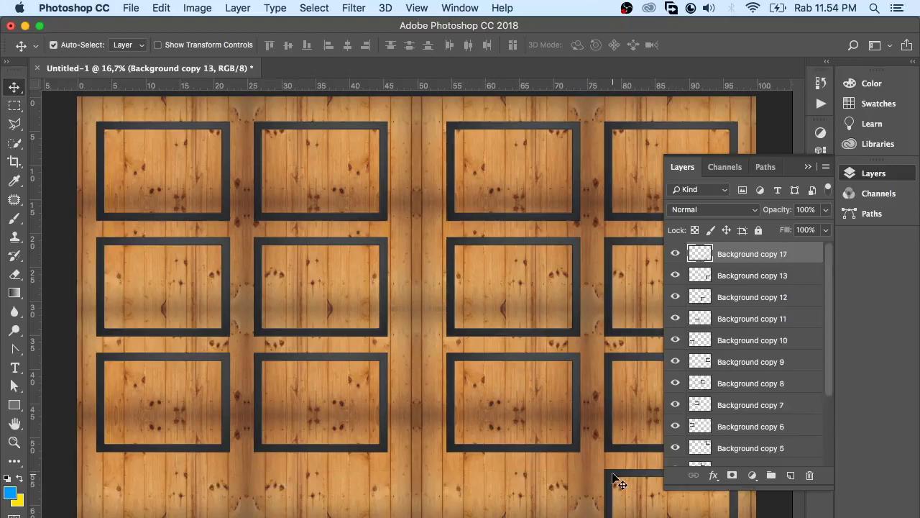
key(BackSpace)
Step: Shift the whole three-row frame grid down slightly
scroll(769, 367, down, 5)
shift+click(762, 414)
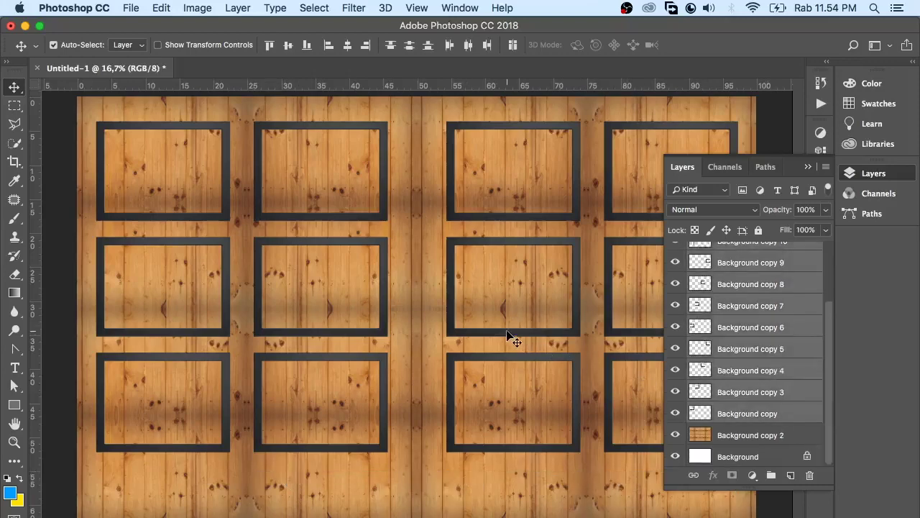
drag(507, 342, 506, 358)
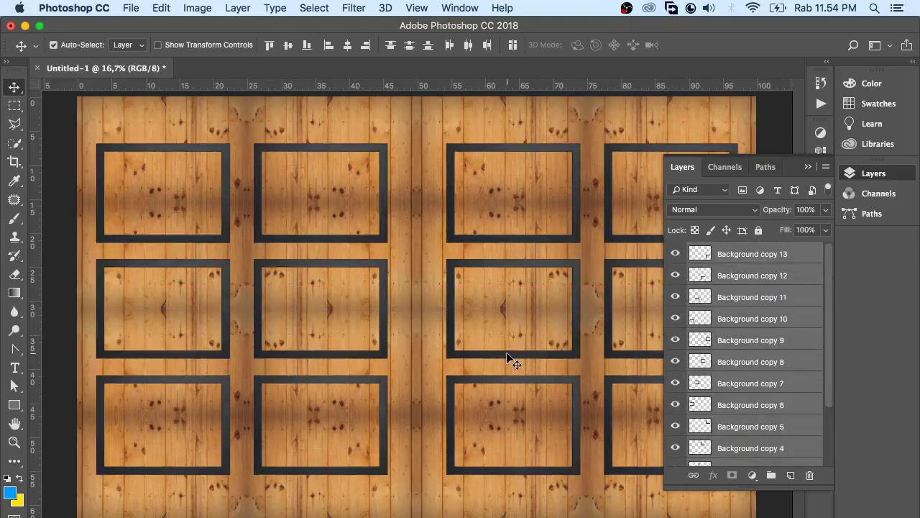
Step: In File > Open, browse to DATA > GAMBAR > wedding > CETAK 4R
click(137, 10)
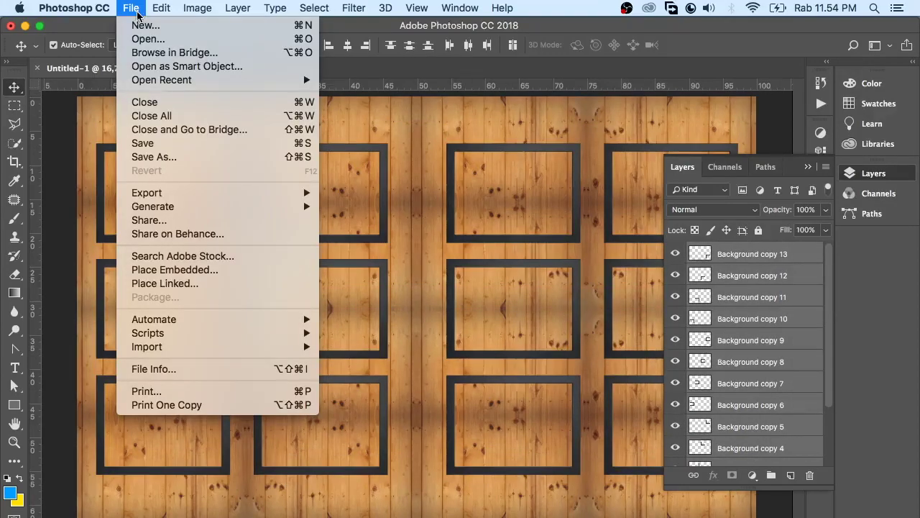
click(145, 39)
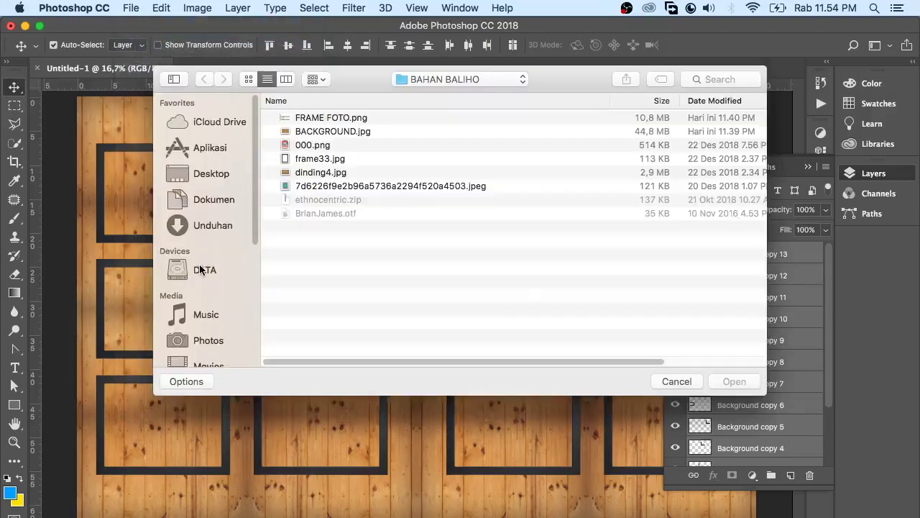
click(201, 269)
double_click(374, 129)
click(374, 131)
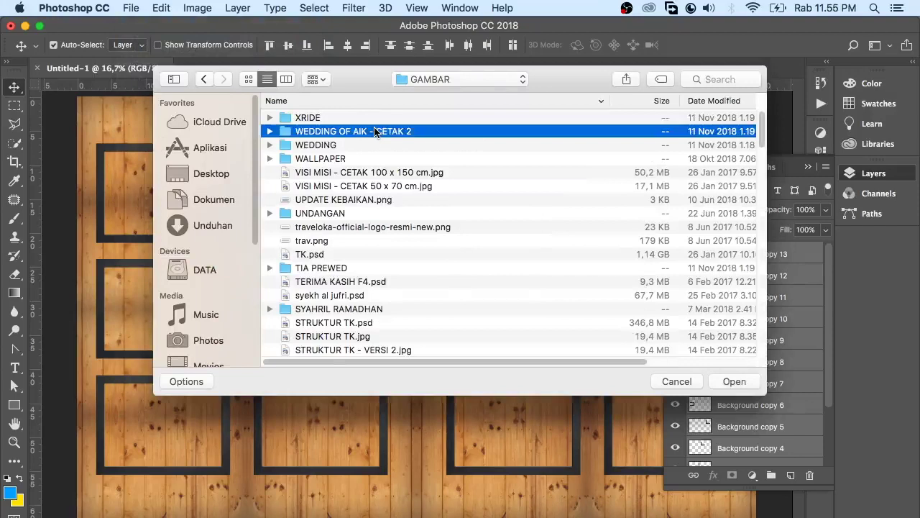
double_click(374, 131)
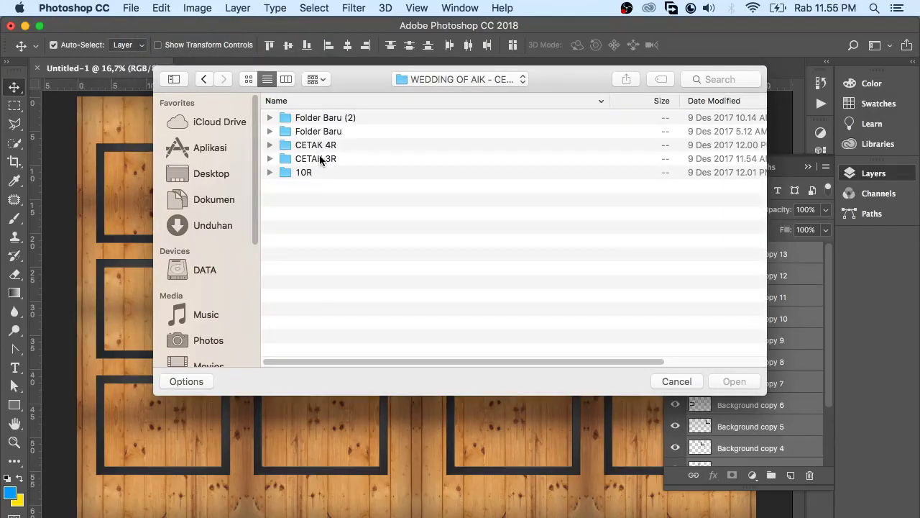
double_click(317, 144)
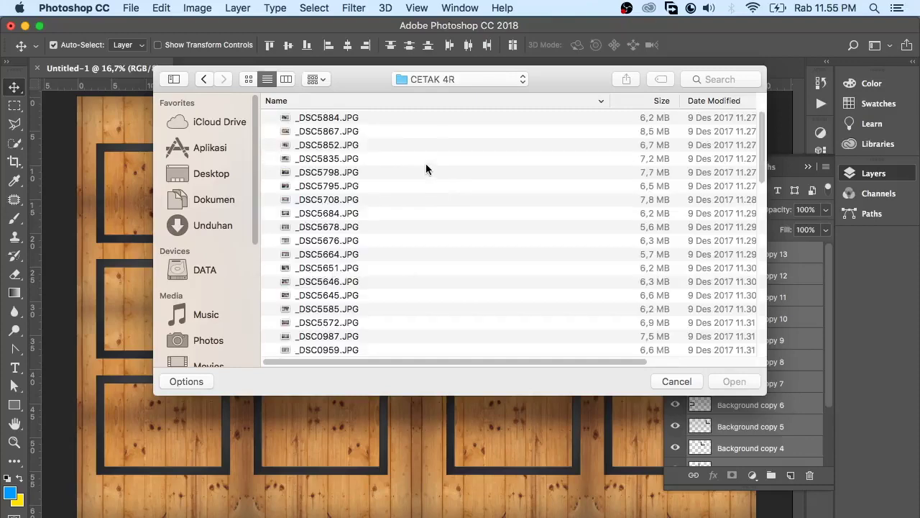
Step: Show thumbnails and open the photo _DSC5676.JPG
click(248, 79)
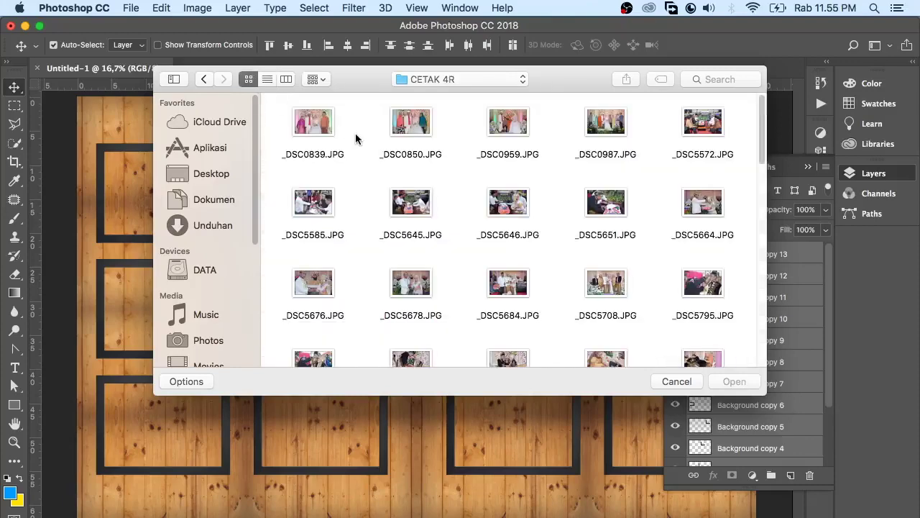
click(422, 282)
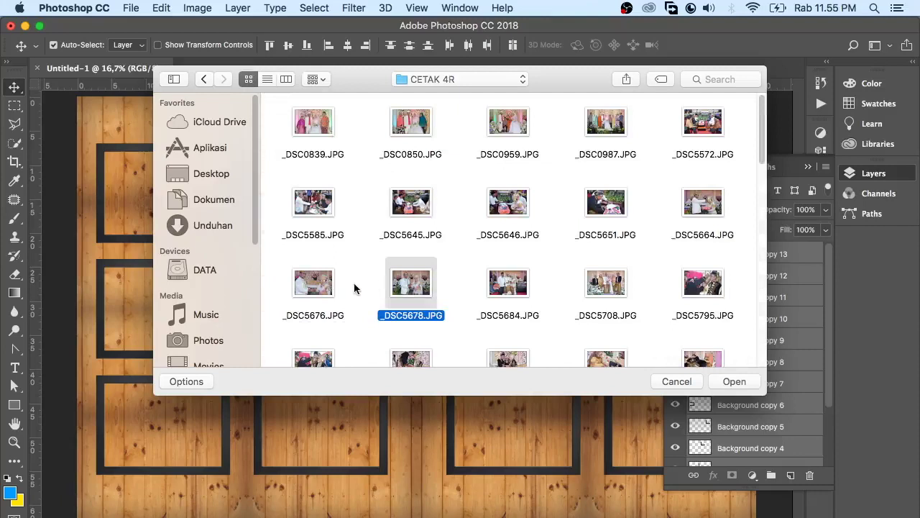
click(321, 286)
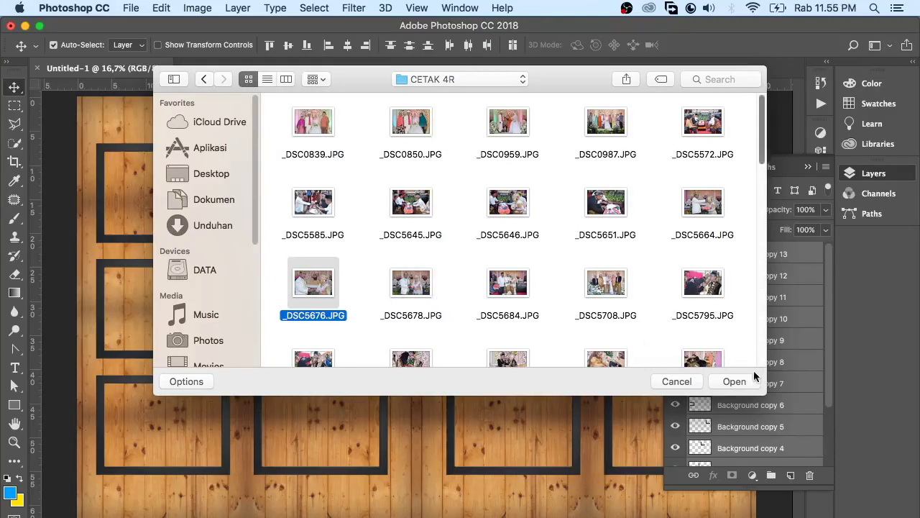
click(741, 385)
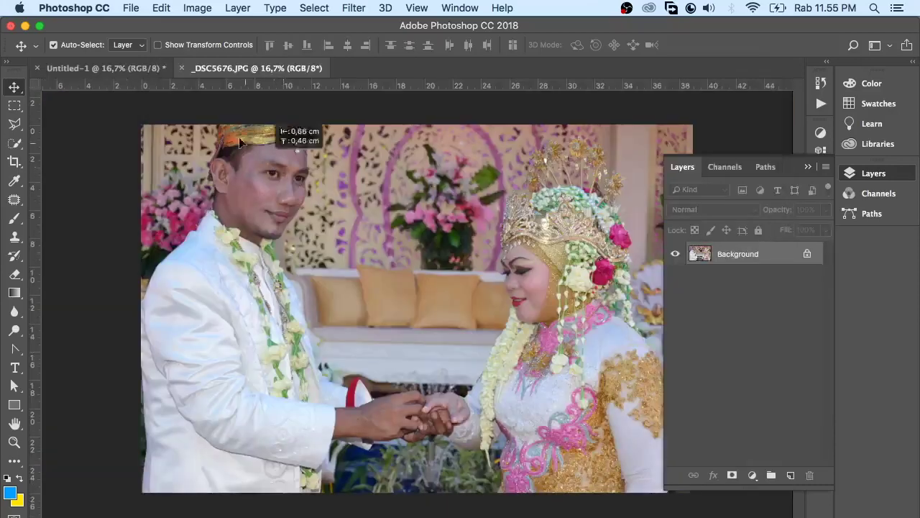
Step: Bring the wedding photo into Untitled-1 over the banner's upper left
click(123, 69)
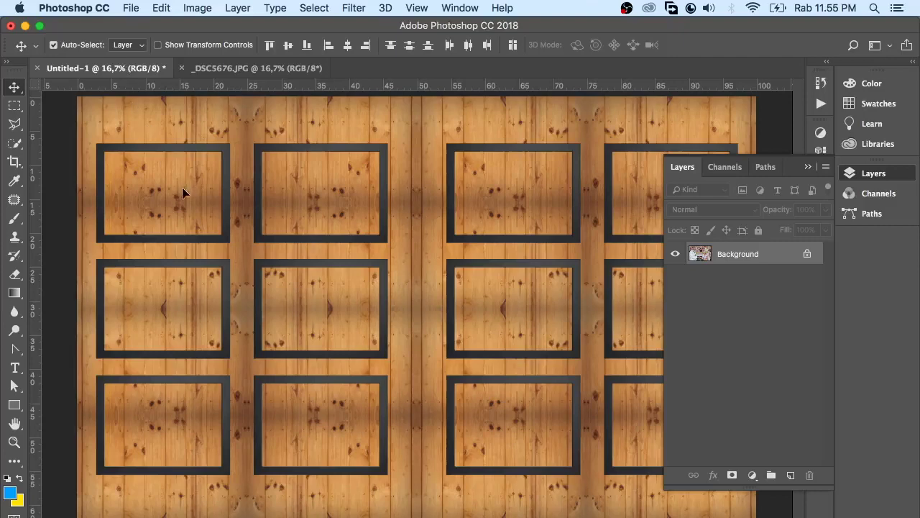
drag(181, 189, 185, 195)
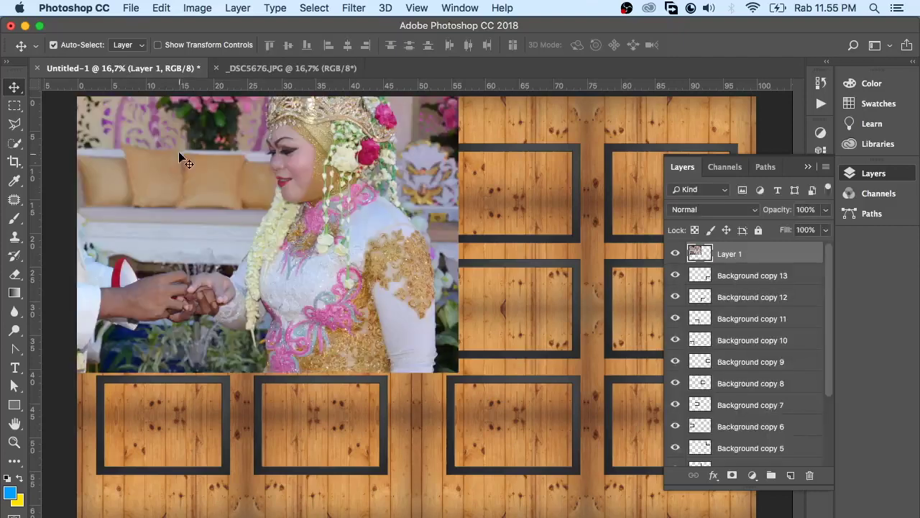
drag(180, 154, 318, 203)
Step: Move Layer 1 beneath all frame layers in the Layers panel
drag(700, 253, 748, 424)
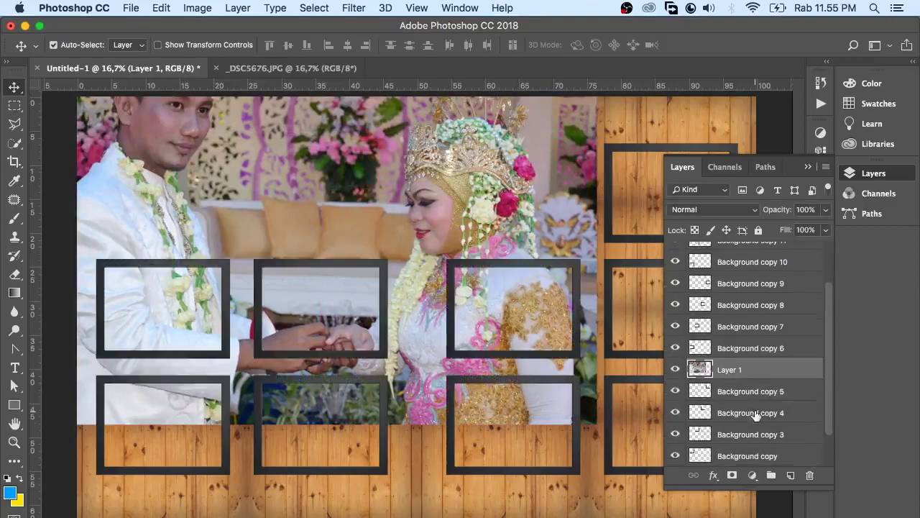
drag(751, 374, 754, 435)
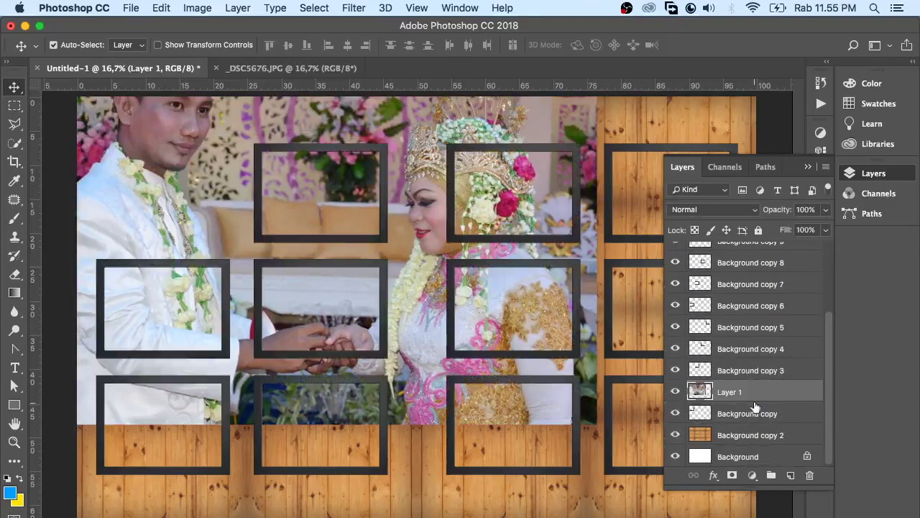
drag(751, 392, 752, 417)
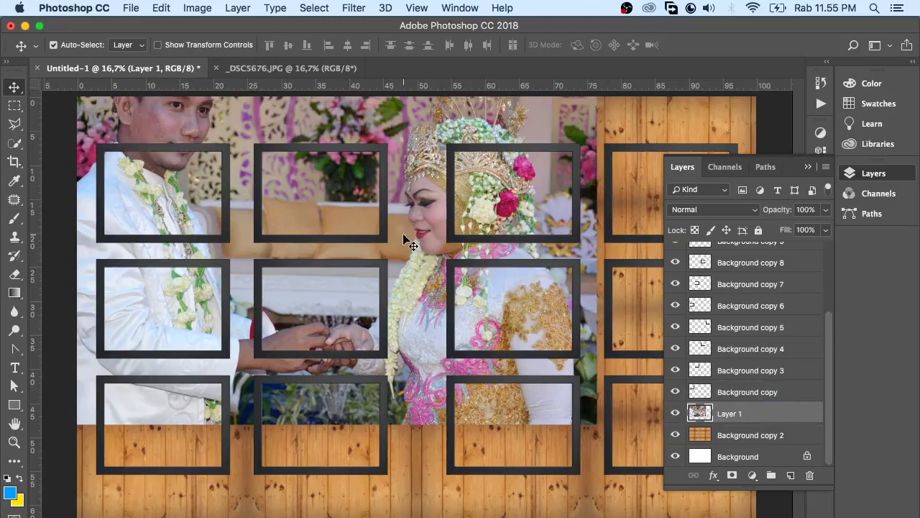
key(ctrl+t)
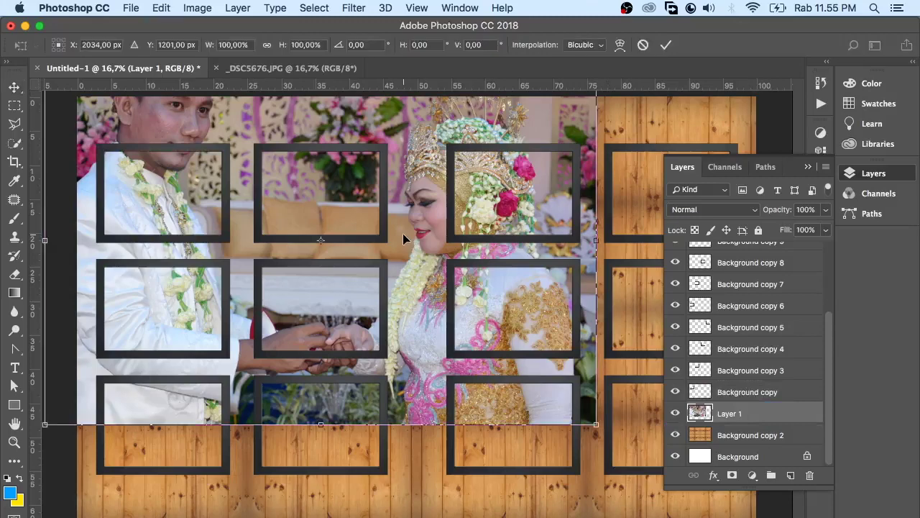
Step: Move and shrink the photo with Free Transform to fit the top-left frame
key(ctrl+0)
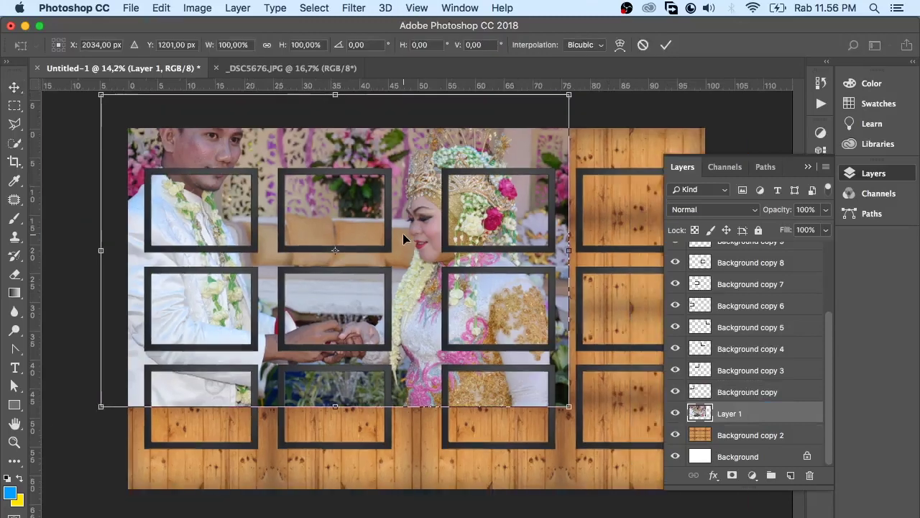
drag(186, 135, 231, 207)
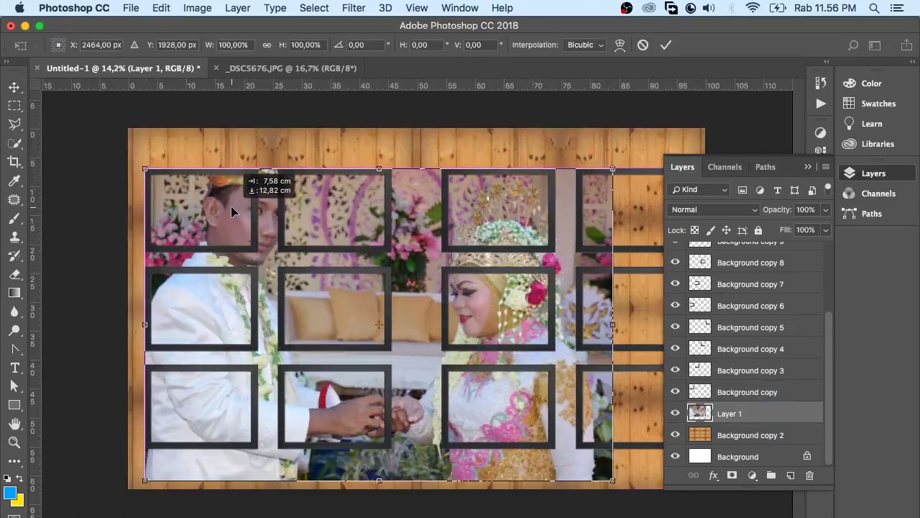
drag(612, 480, 259, 262)
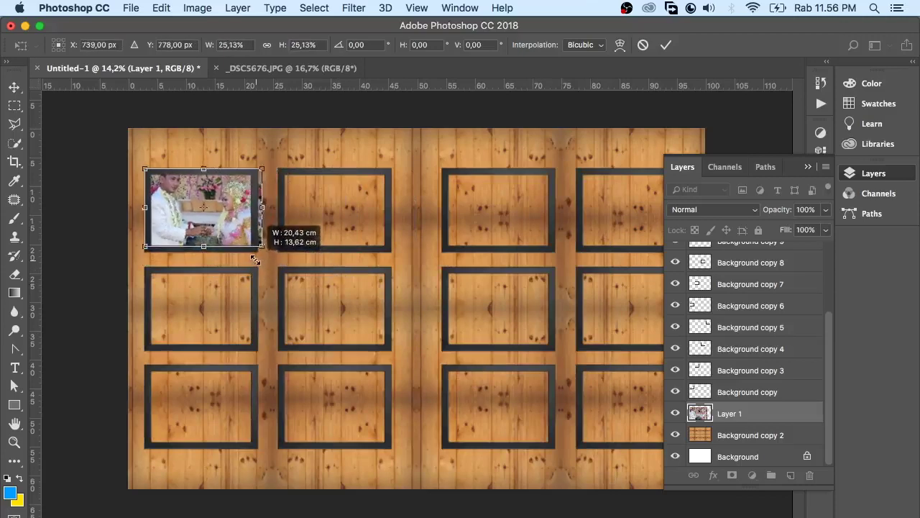
drag(259, 261, 261, 263)
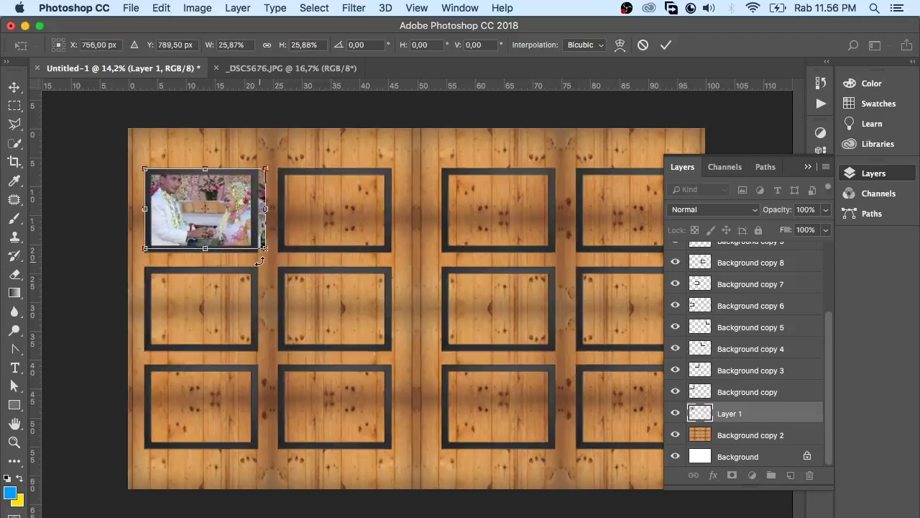
Step: Zoom in, nudge and slightly enlarge the photo to fill its frame, then commit
key(super+equal)
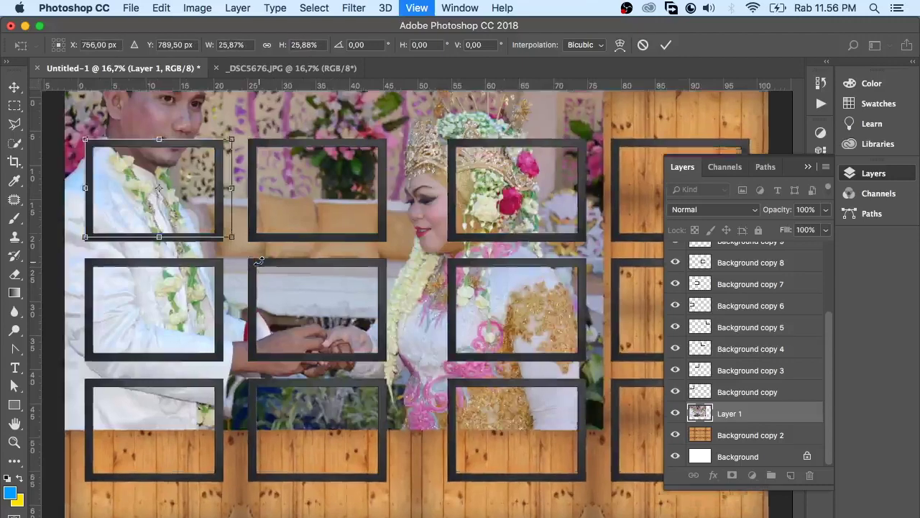
key(super+equal)
scroll(258, 262, up, 3)
scroll(258, 262, left, 3)
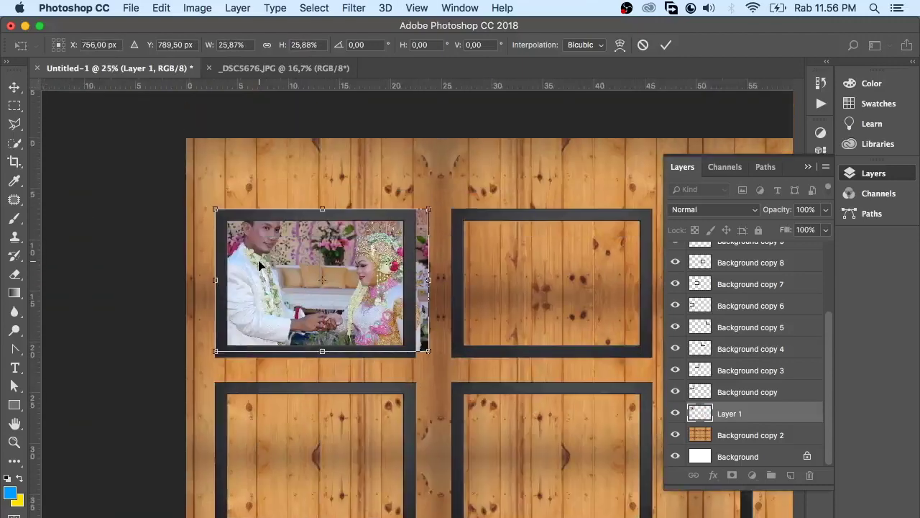
key(Right)
key(Down)
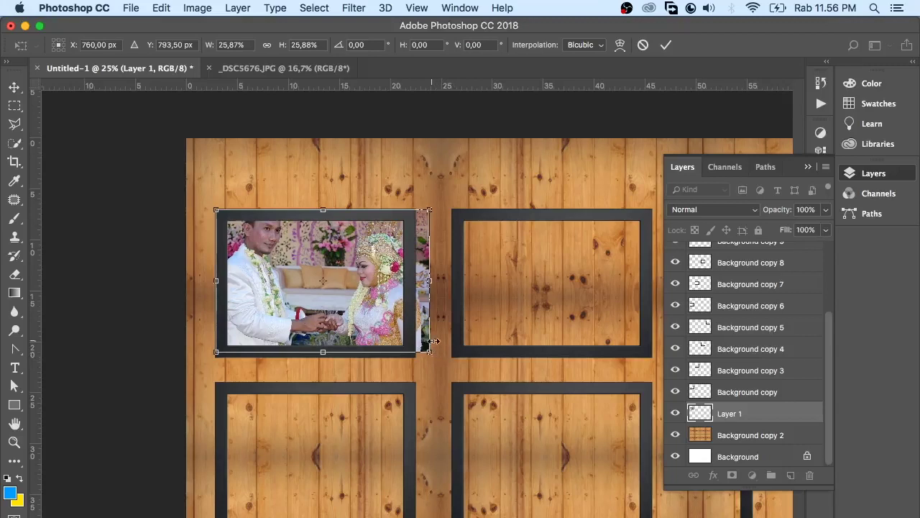
drag(430, 350, 432, 354)
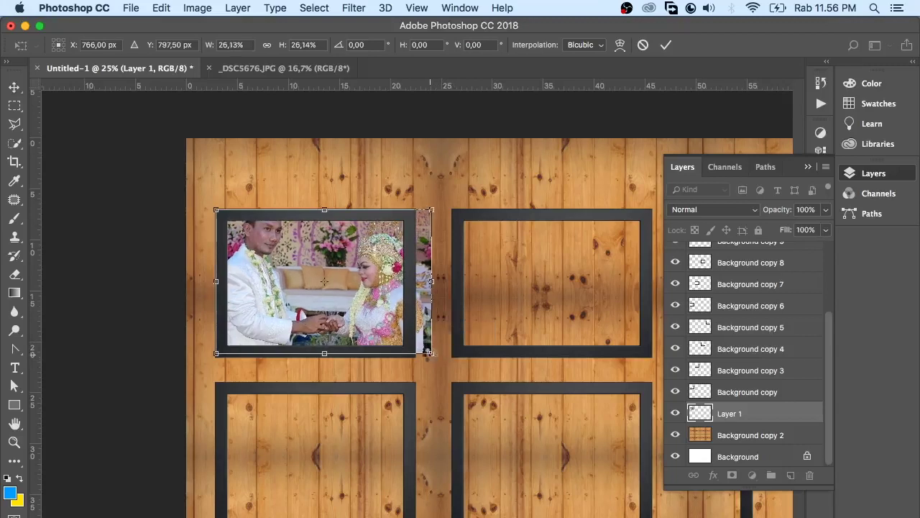
key(Return)
Step: Marquee-select the wood strip between the first two frames
click(15, 105)
drag(469, 417, 414, 164)
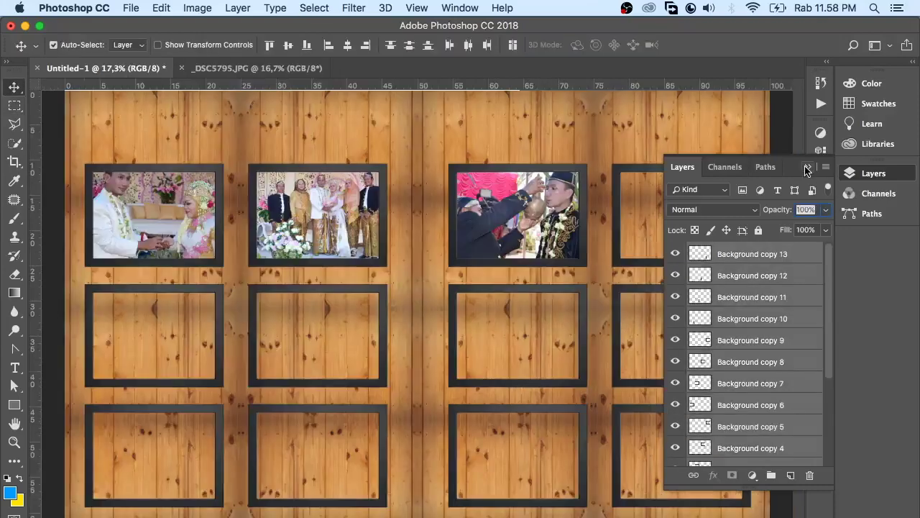
click(806, 168)
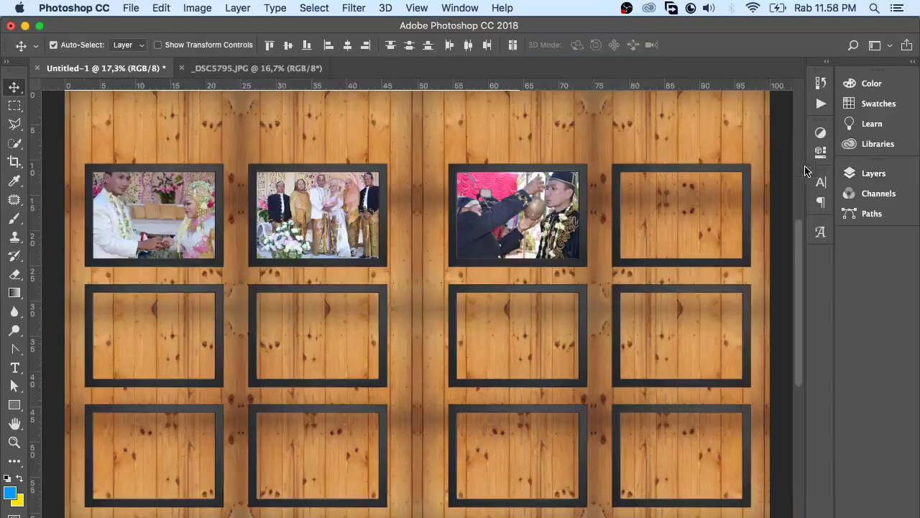
Step: Add a title reading 'Wedding of' plus the couple's name at the banner's top-left
click(15, 368)
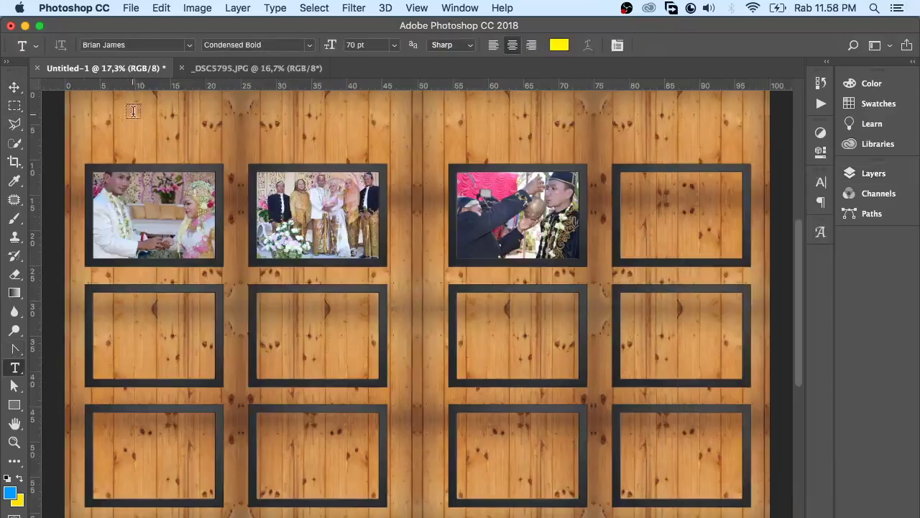
click(125, 122)
text(Wedding of Ayk)
key(ctrl+Return)
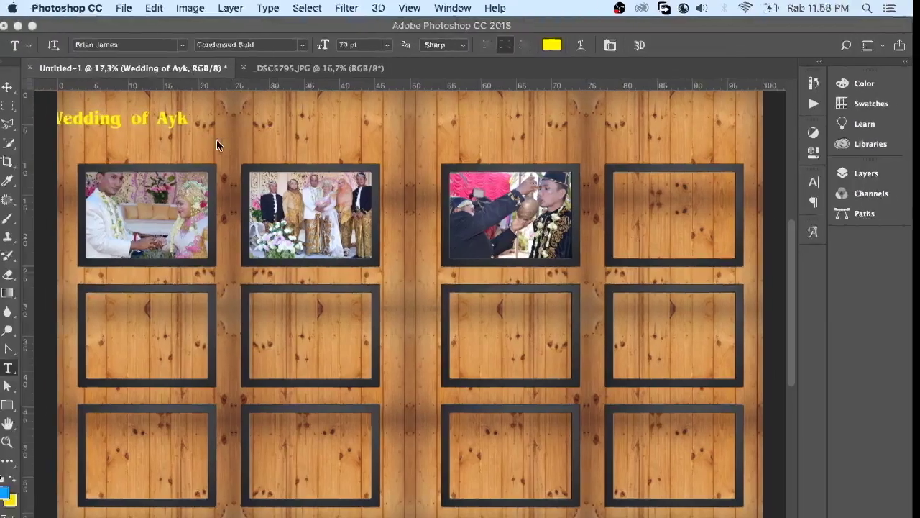
click(886, 173)
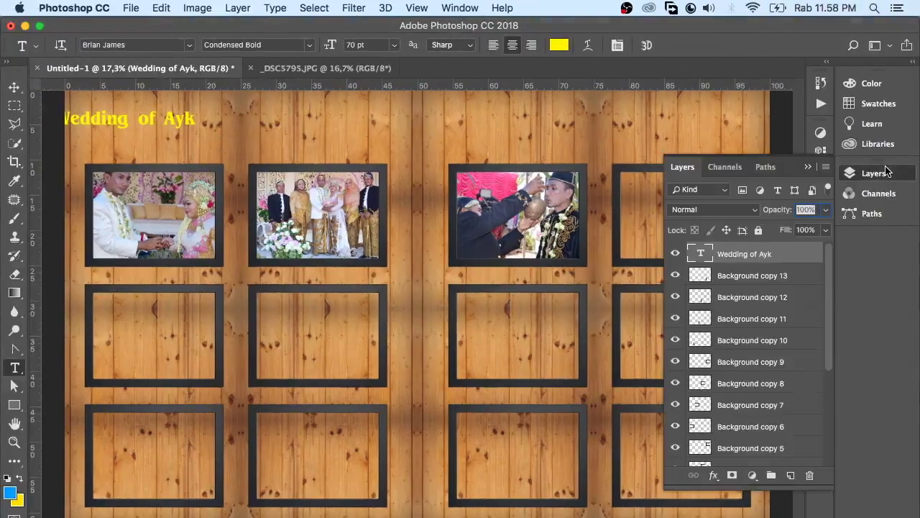
Step: Change the WEDDING OF AYK title font to Ethnocentric Regular
double_click(698, 253)
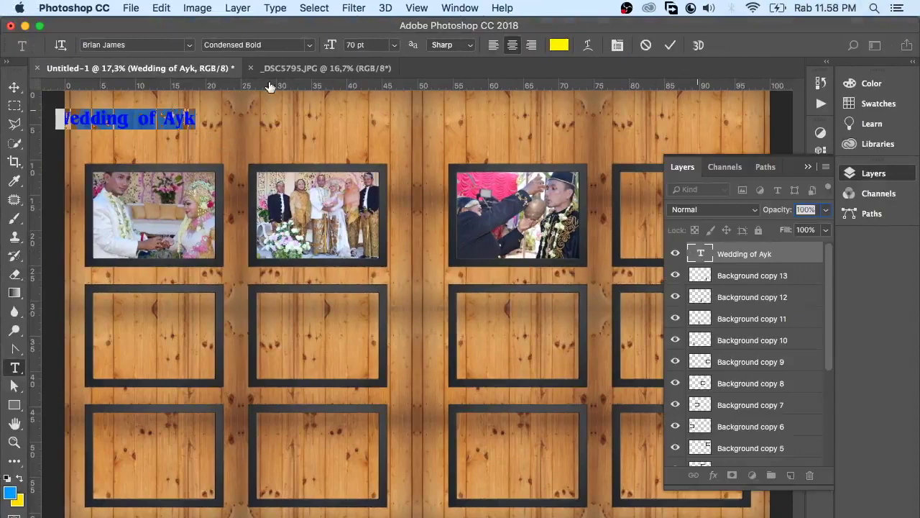
click(157, 45)
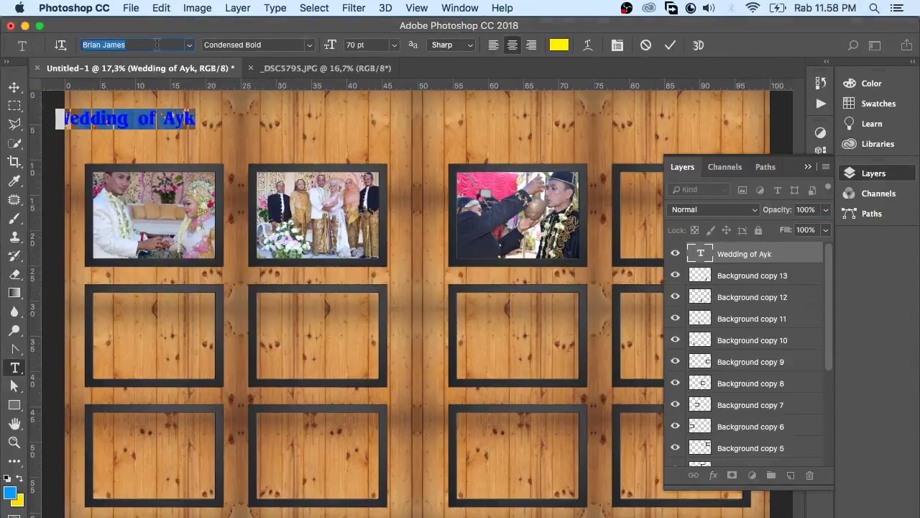
text(e)
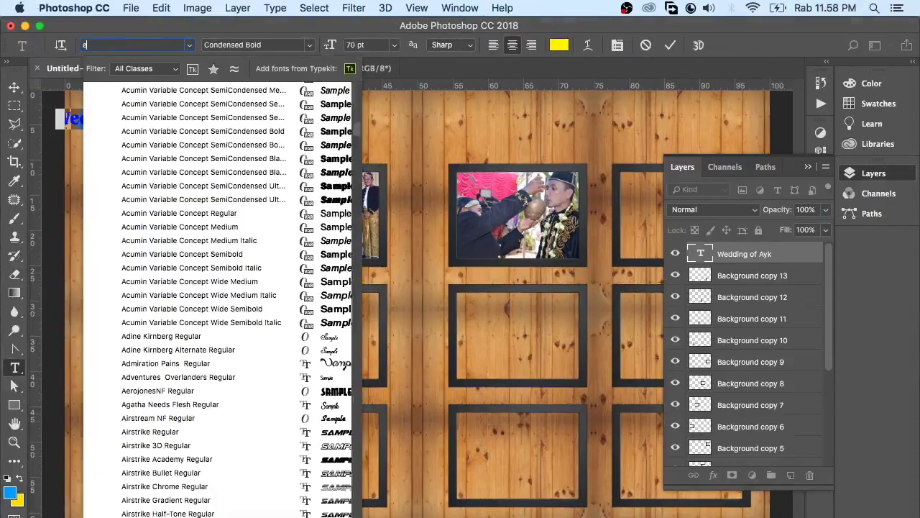
text(t)
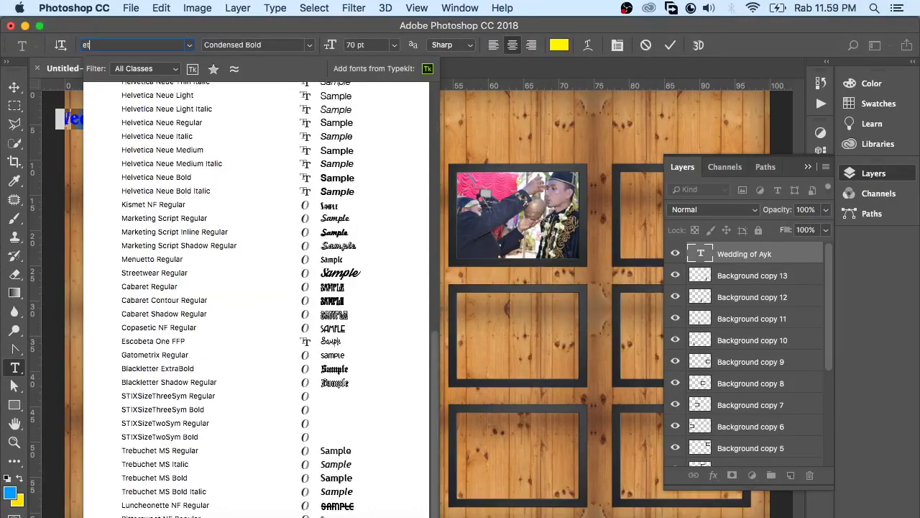
text(h)
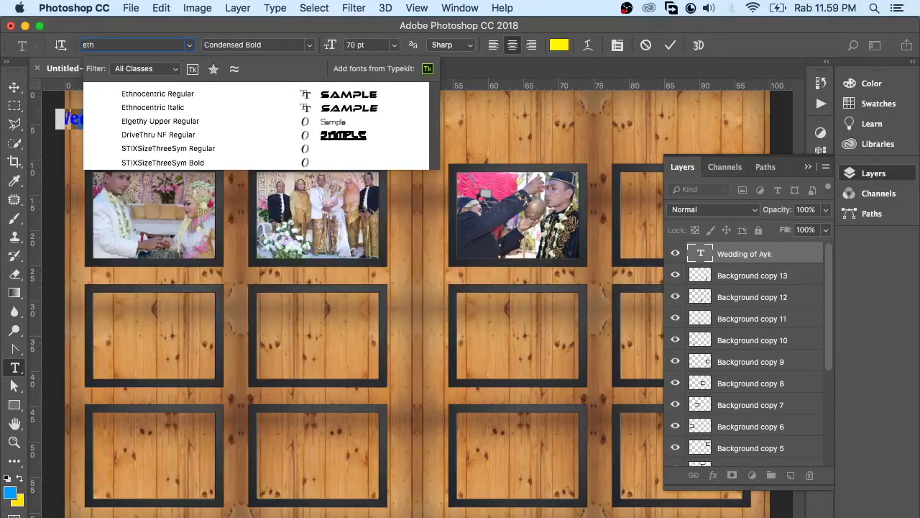
text(n)
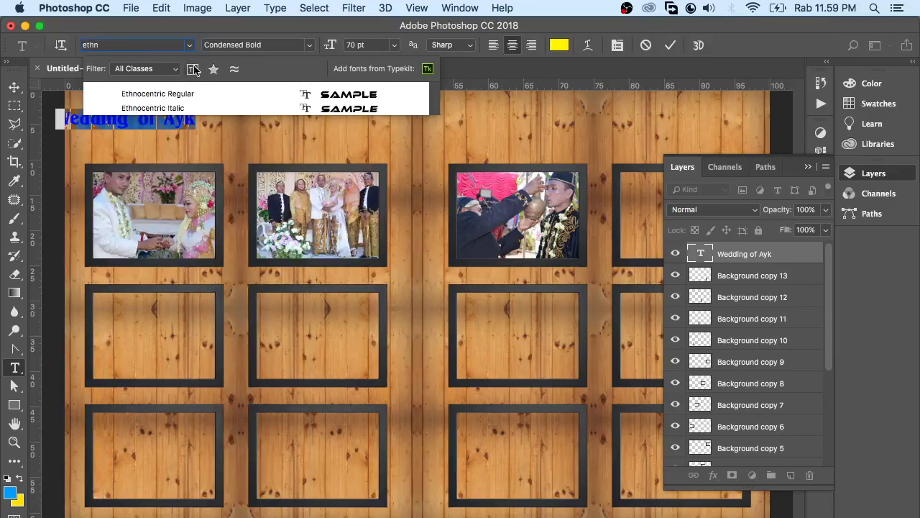
click(201, 92)
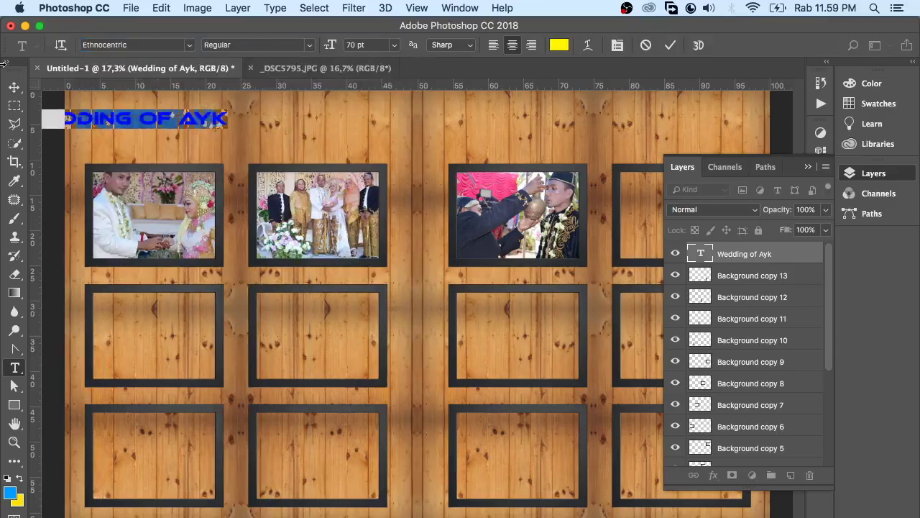
Step: Shift the title to the right along the top of the banner
click(13, 88)
mouse_move(158, 122)
mouse_down()
mouse_move(331, 128)
mouse_move(222, 119)
mouse_up()
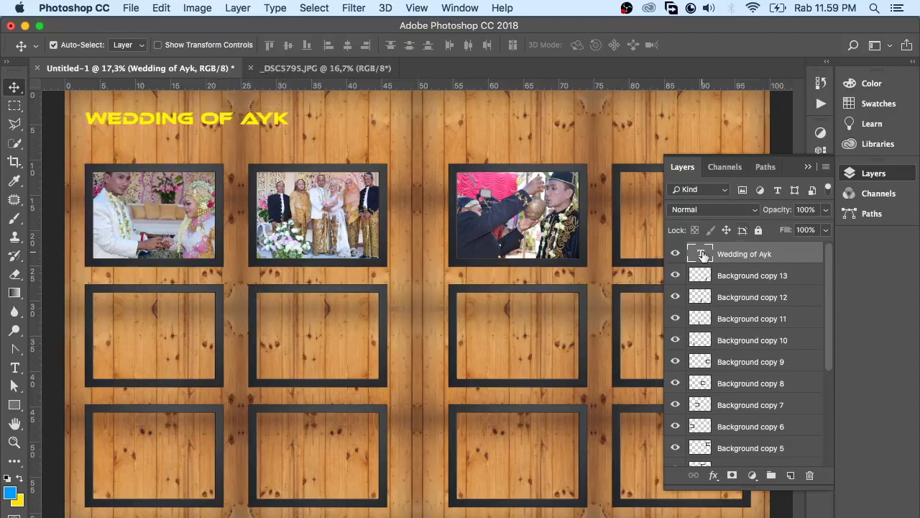
double_click(700, 253)
Step: Set the title's font size to 200 pt
click(394, 46)
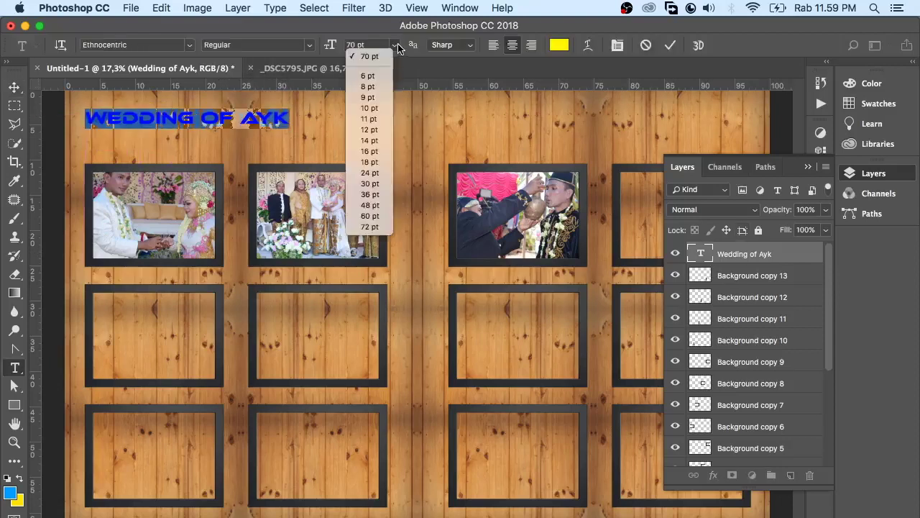
click(379, 45)
text(200)
key(Return)
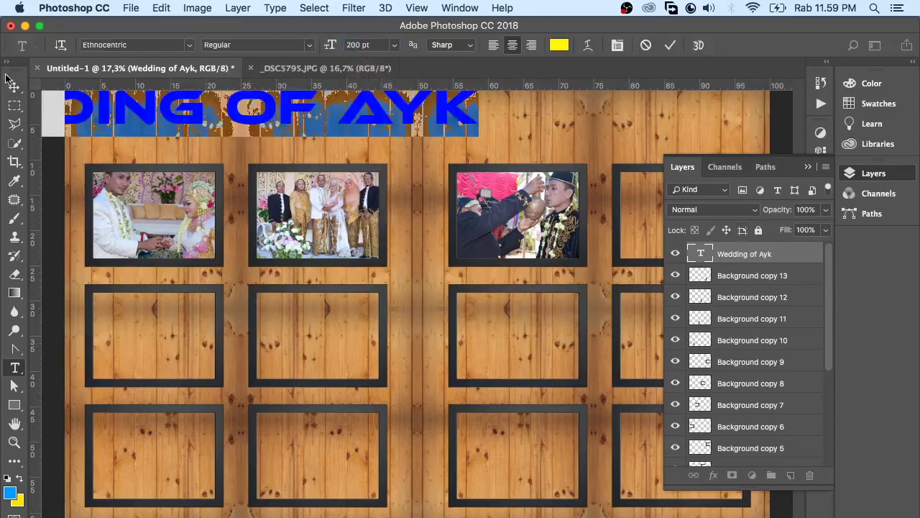
Step: Centre the enlarged title across the top of the banner above the frames
click(12, 86)
drag(272, 119, 427, 141)
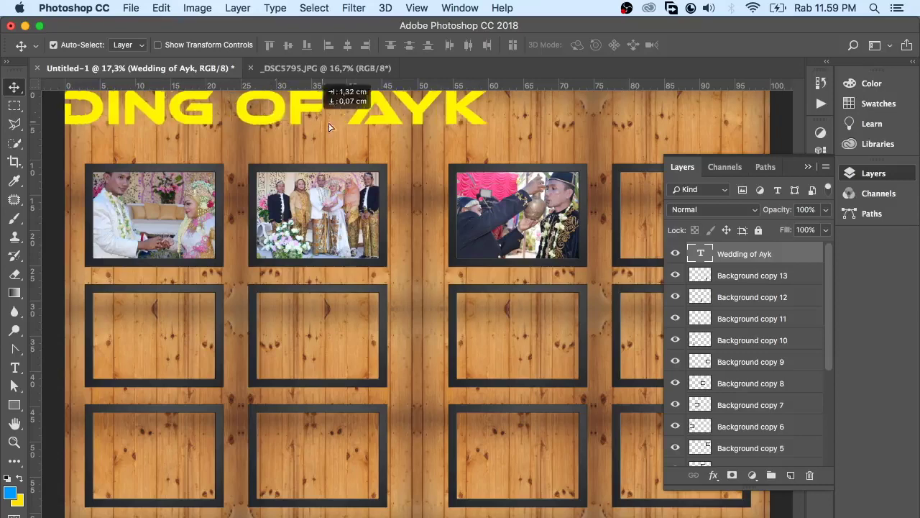
mouse_move(427, 141)
mouse_down()
mouse_move(516, 138)
mouse_move(505, 128)
mouse_up()
key(ctrl+t)
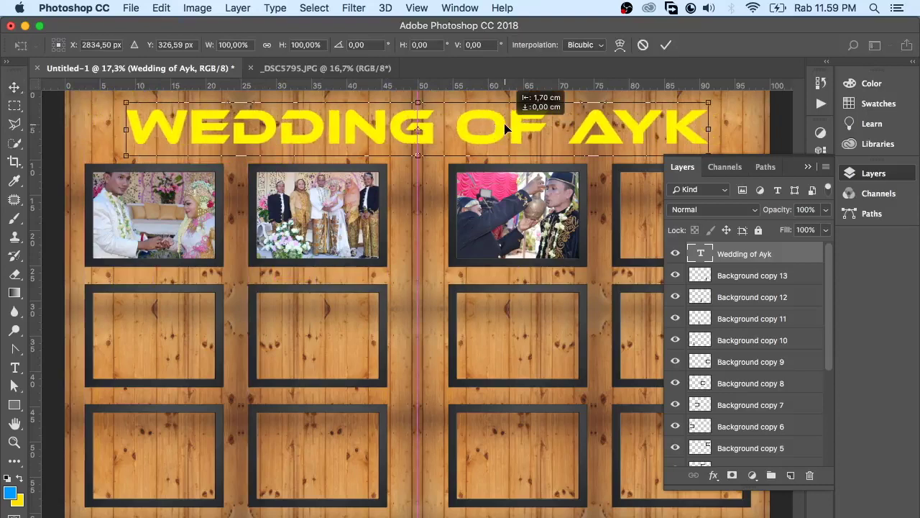
drag(502, 126, 502, 125)
key(Return)
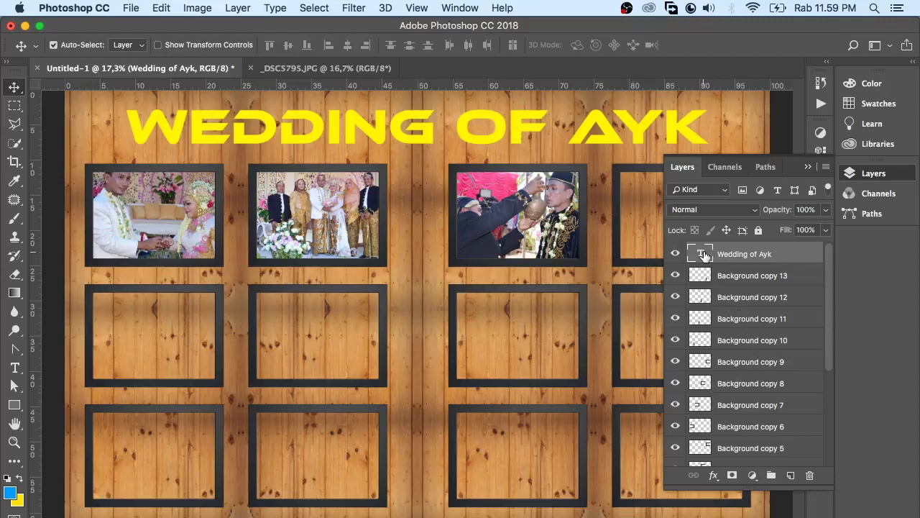
Step: Outline the title with a black Drop Shadow: distance 0, spread 100, size 20
double_click(807, 253)
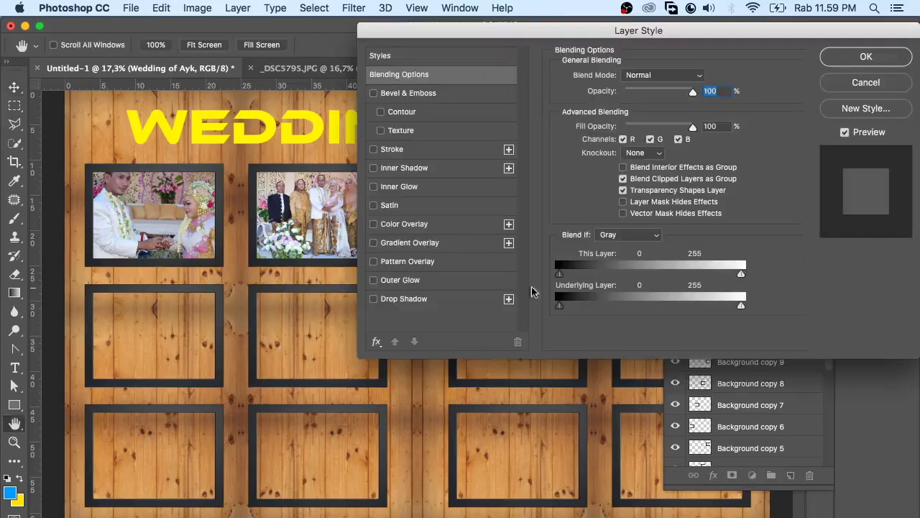
click(413, 282)
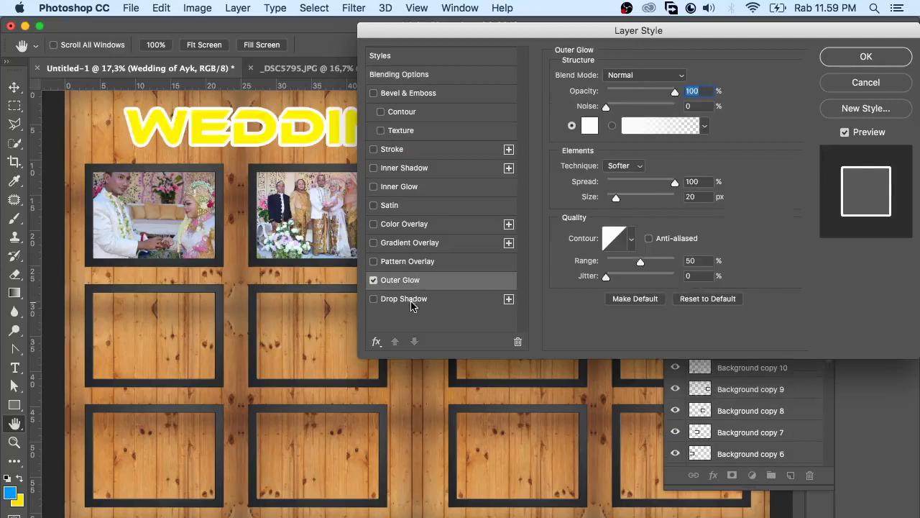
click(412, 301)
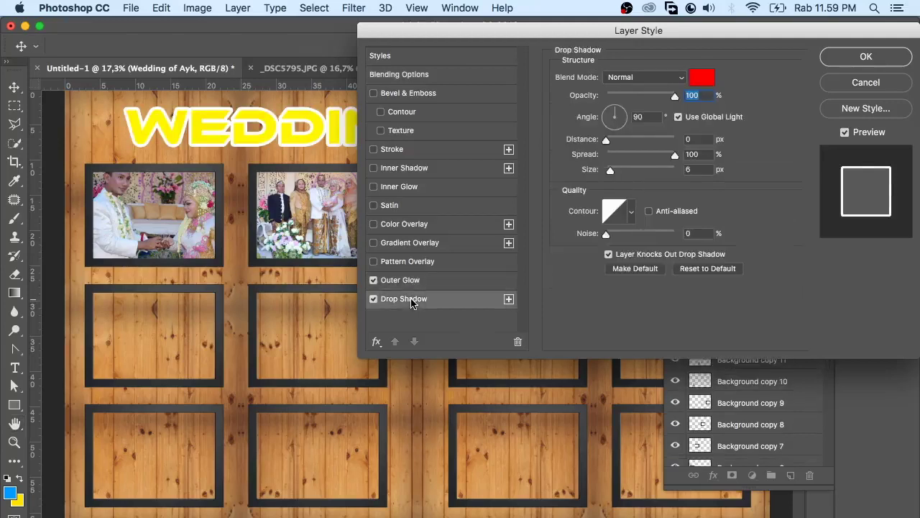
click(373, 280)
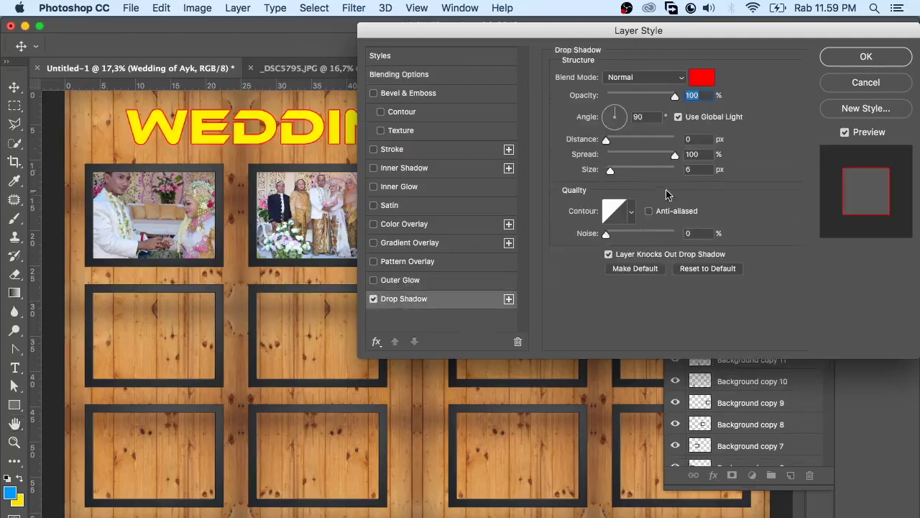
click(706, 171)
text(20)
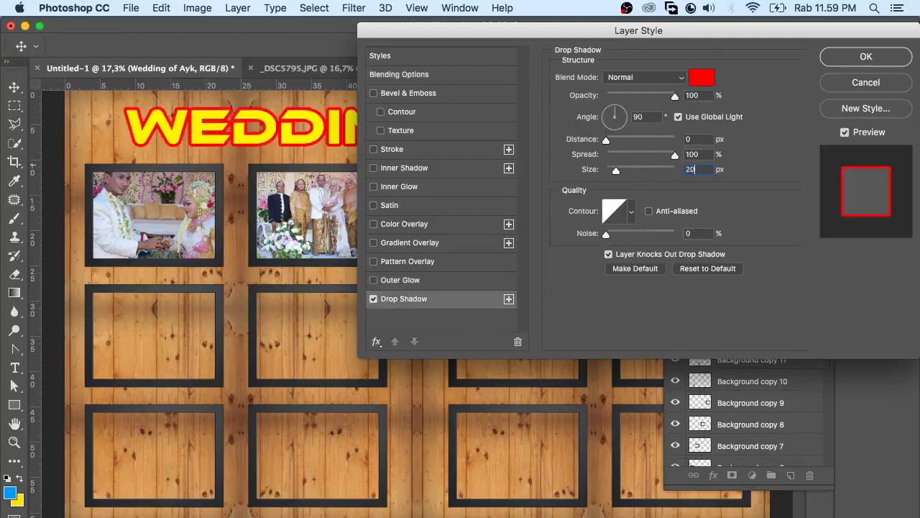
click(702, 78)
drag(477, 386, 547, 474)
click(642, 263)
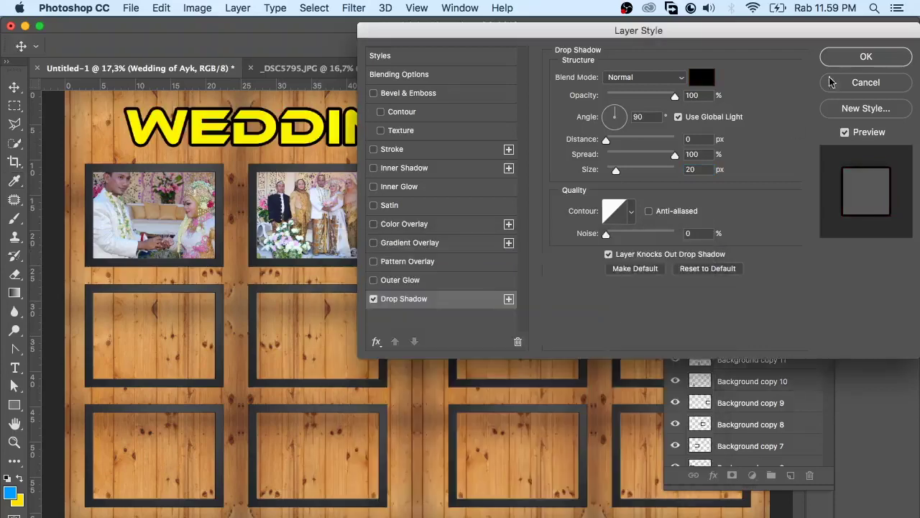
click(849, 59)
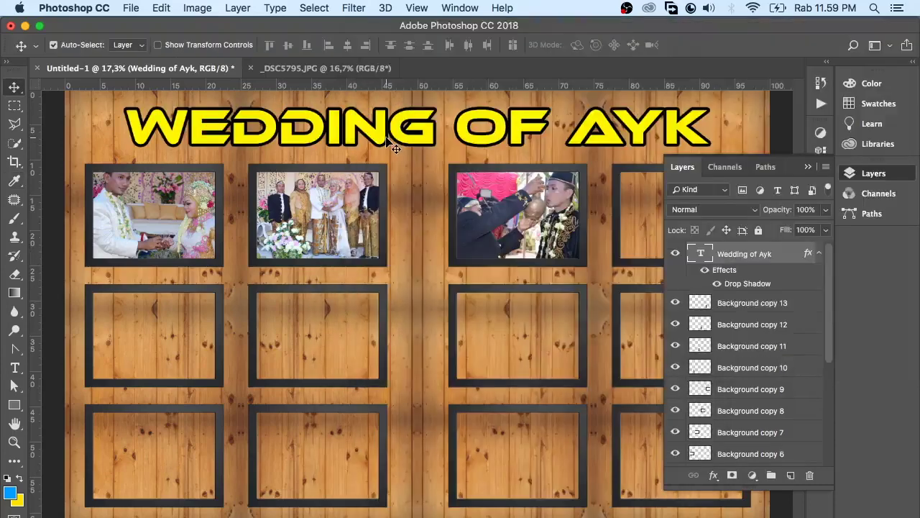
click(808, 166)
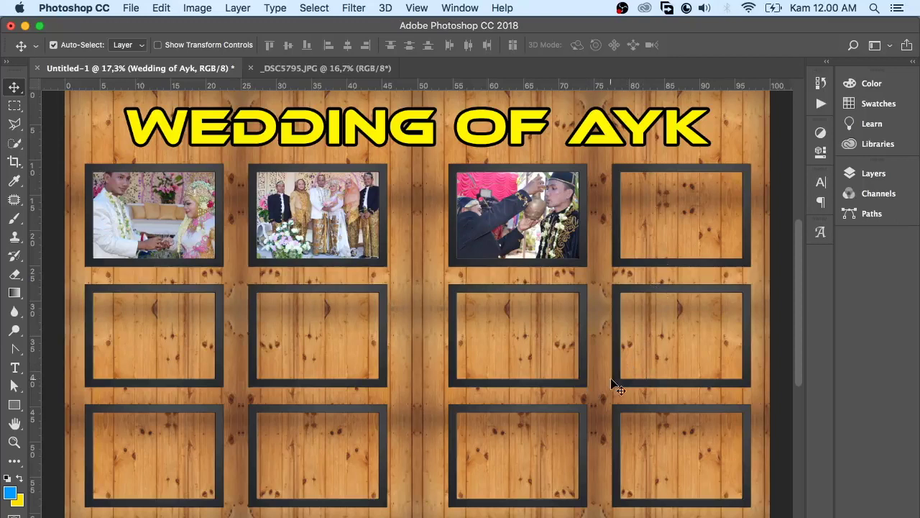
Step: Delete three empty frames in the banner's lower-right area
click(622, 408)
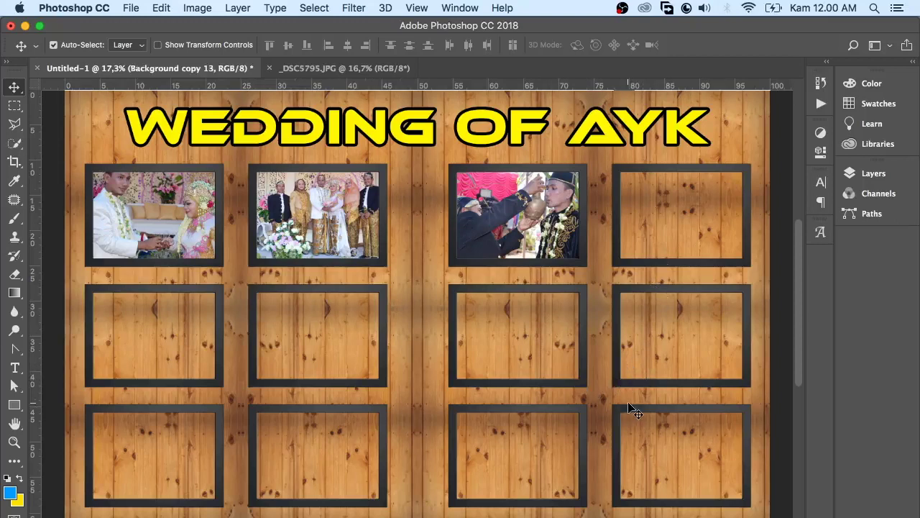
key(Delete)
click(622, 385)
key(Delete)
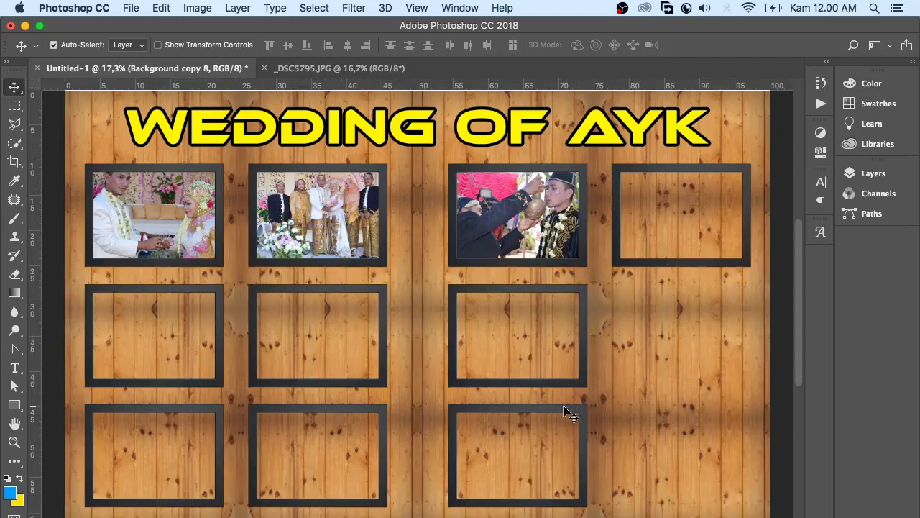
click(568, 413)
key(Delete)
Step: Enlarge the empty frame below the third photo to about 217%
click(574, 383)
key(super+t)
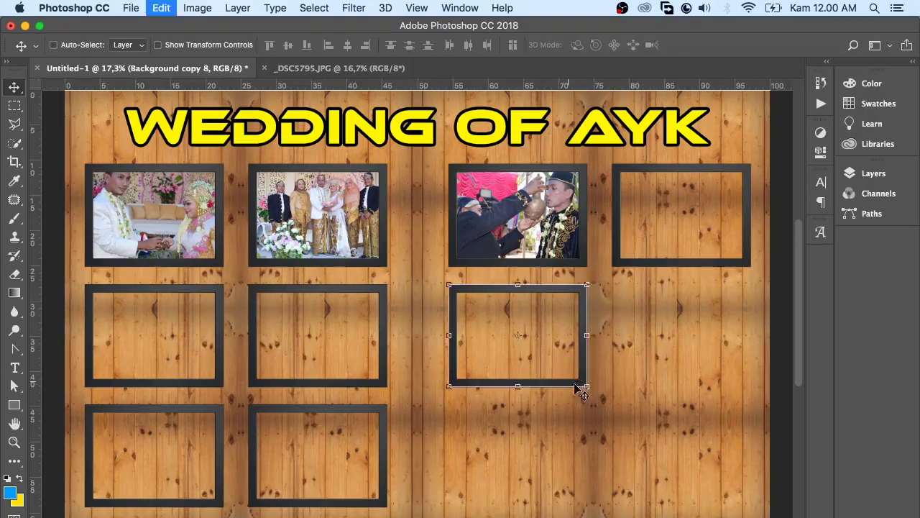
drag(612, 412, 738, 512)
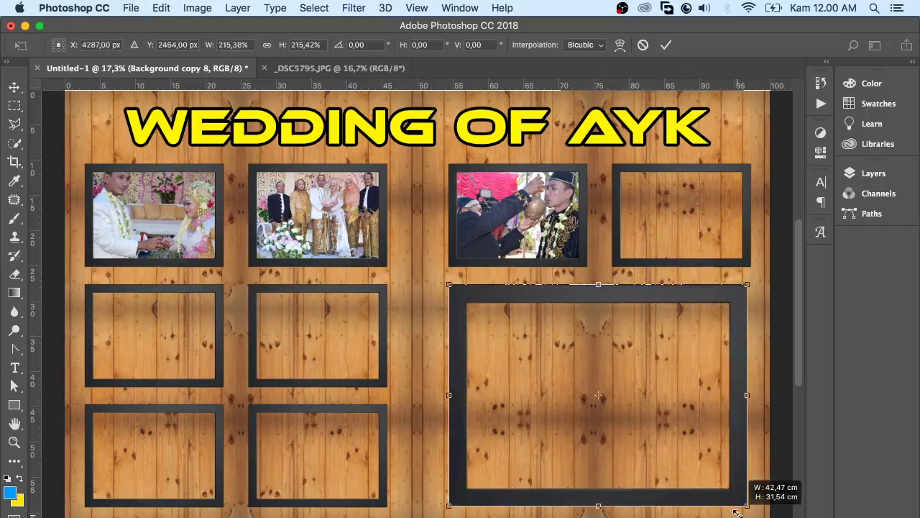
drag(738, 513, 742, 514)
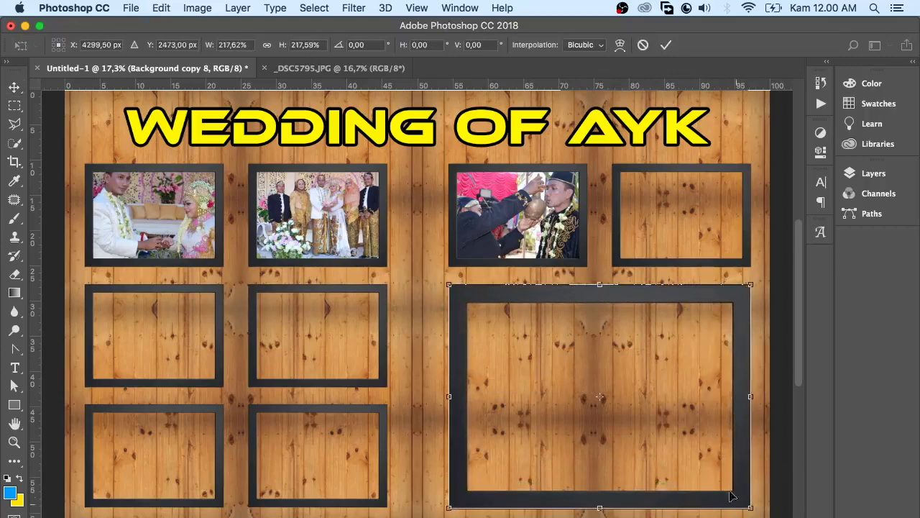
key(Return)
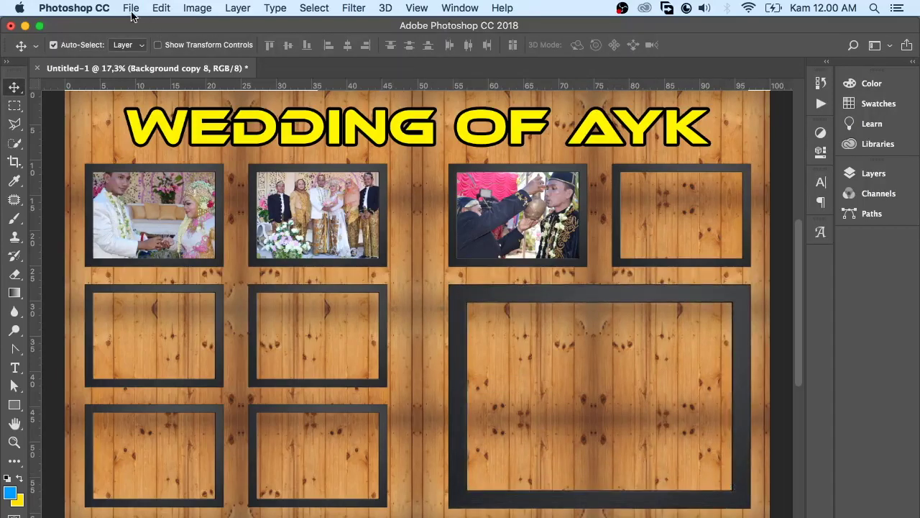
click(130, 8)
Step: Open _DSC0148.JPG from the CETAK 4R folder
click(146, 39)
scroll(682, 319, down, 5)
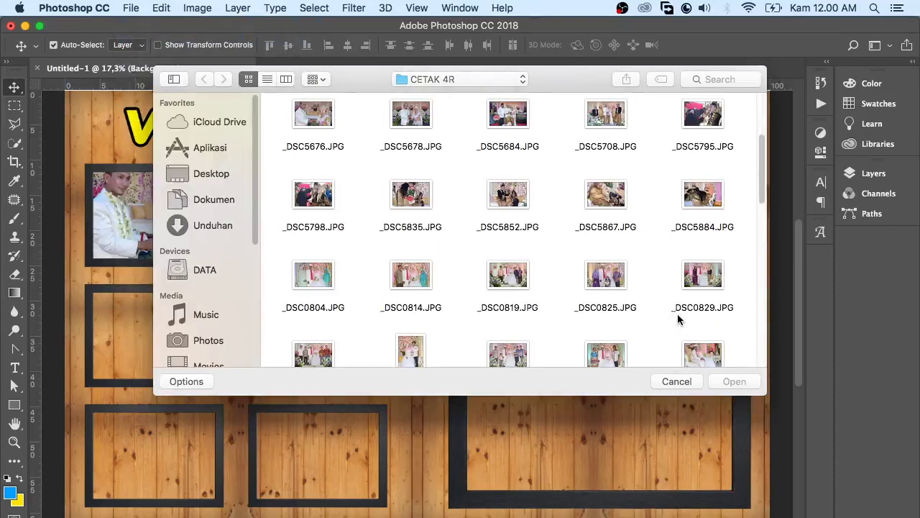
scroll(572, 262, down, 2)
scroll(575, 264, down, 3)
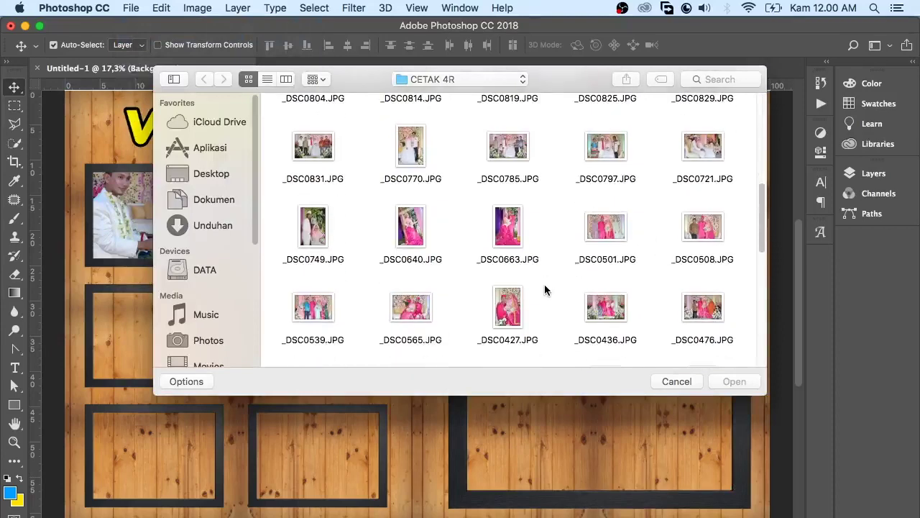
scroll(544, 287, down, 3)
scroll(550, 286, down, 1)
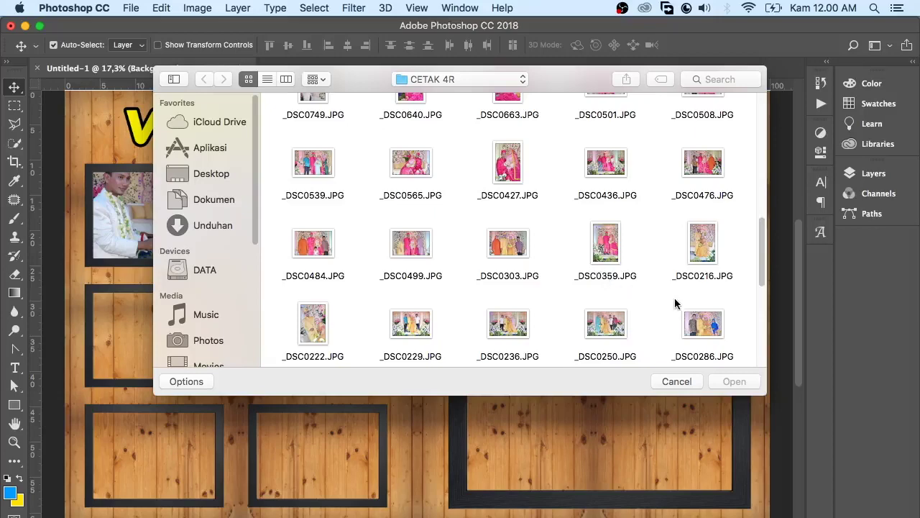
scroll(468, 332, down, 4)
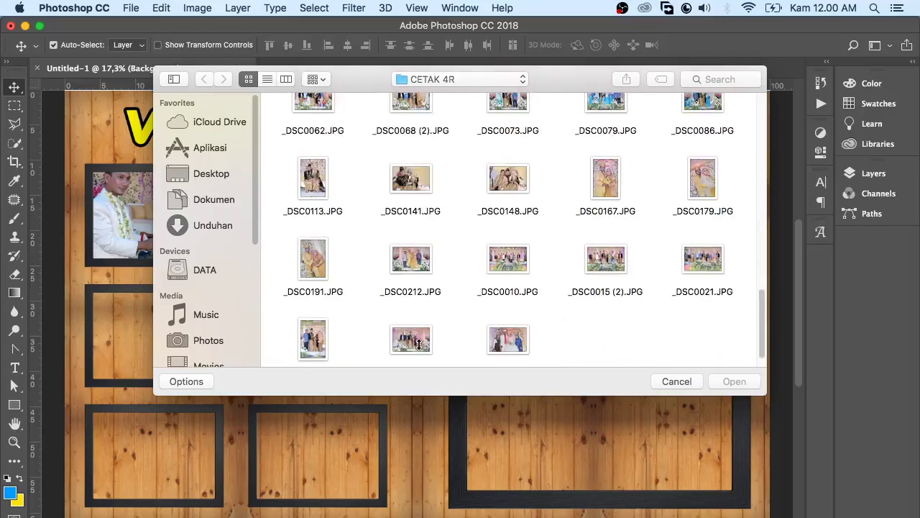
click(523, 189)
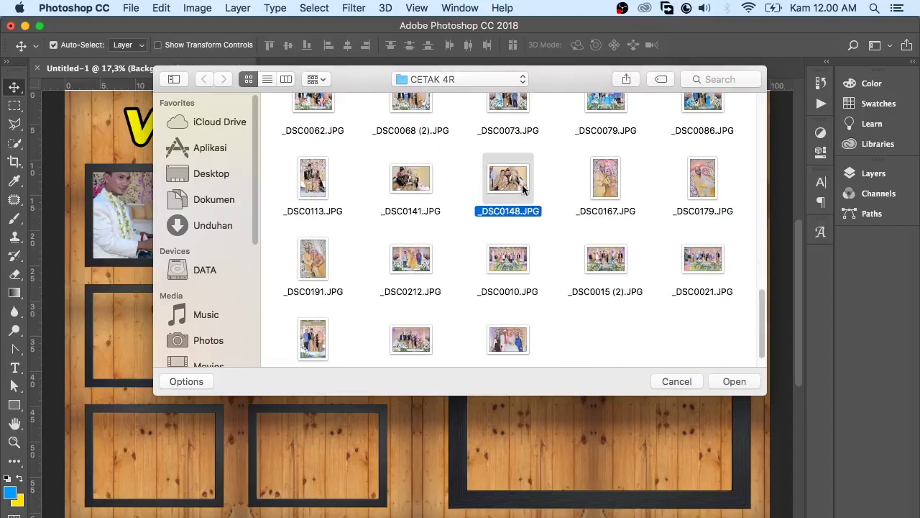
click(730, 385)
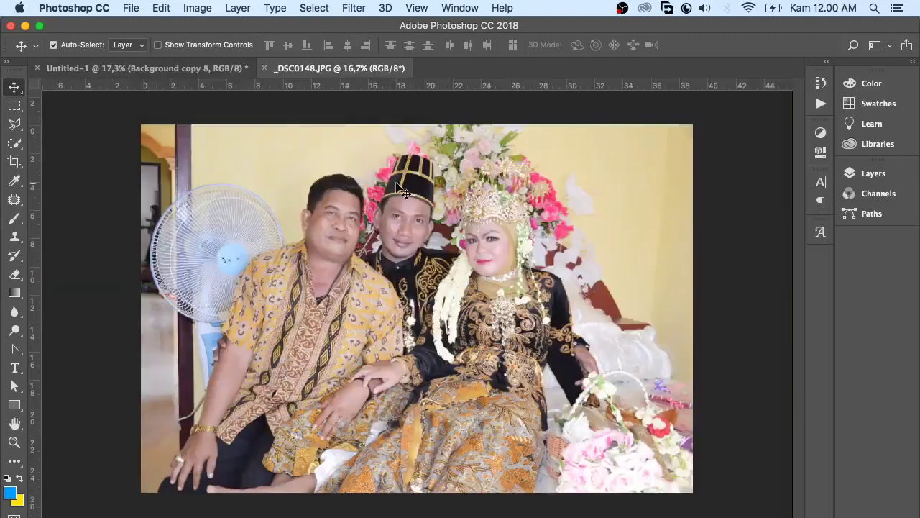
Step: Paste the photo into the banner as Layer 4, placed beneath the frame layers
click(225, 69)
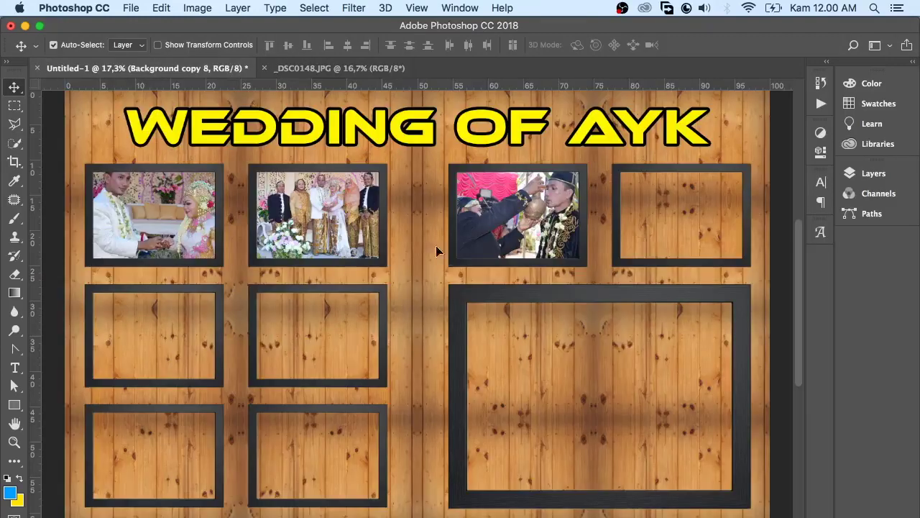
key(ctrl+v)
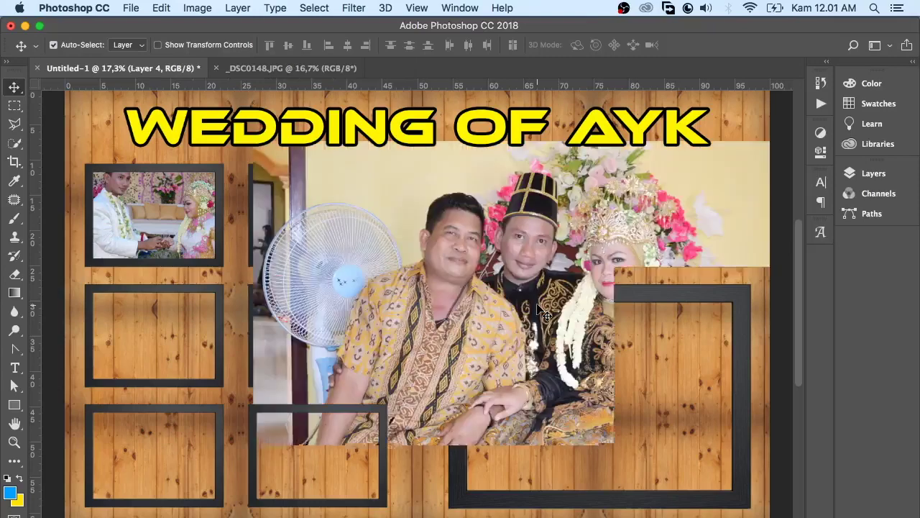
key(ctrl+t)
key(Return)
click(873, 173)
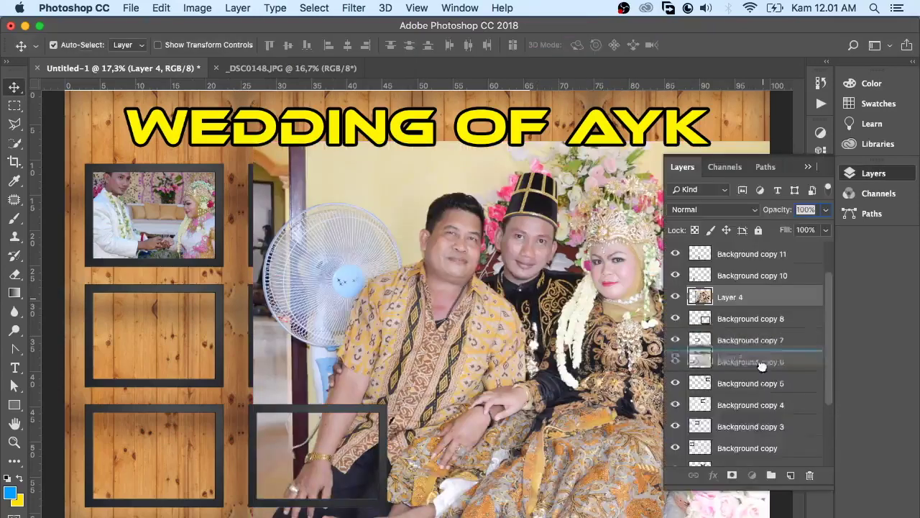
drag(748, 297, 722, 408)
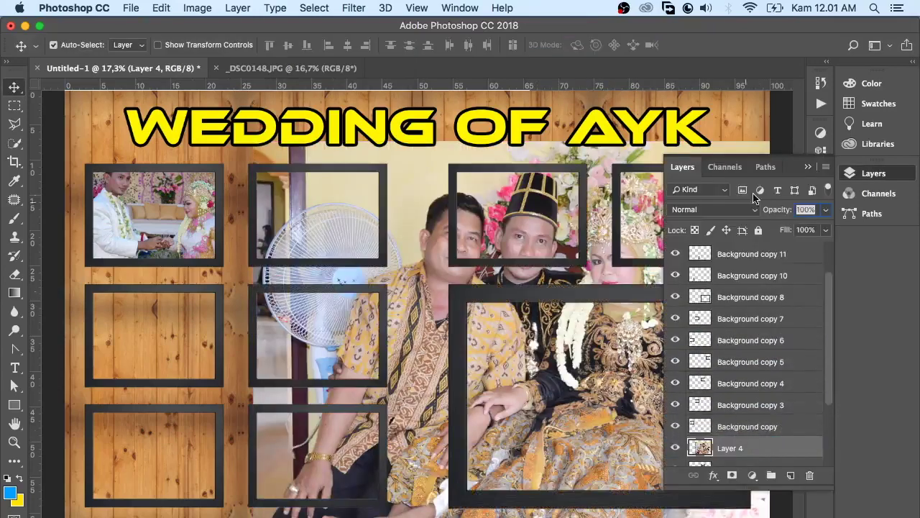
click(807, 167)
Step: Scale the photo to about 55%, fit it into the large frame, and select its overhang
key(ctrl+t)
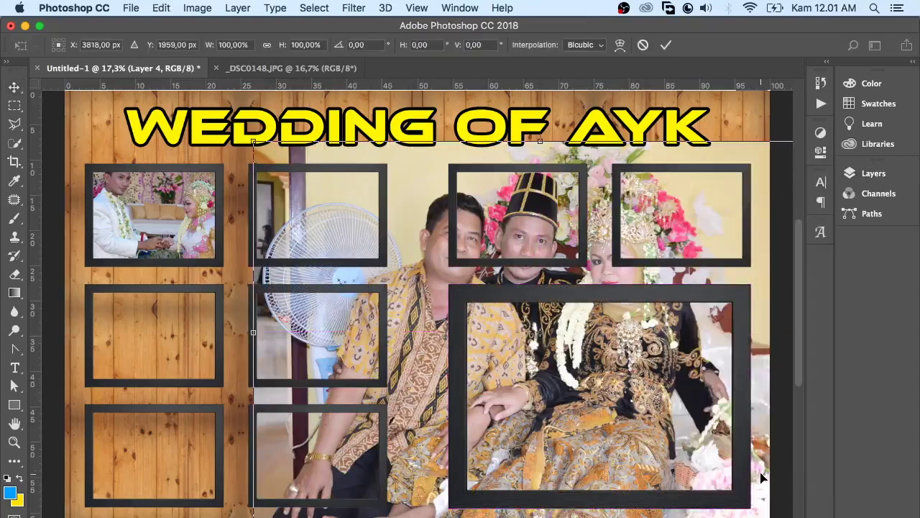
key(ctrl+minus)
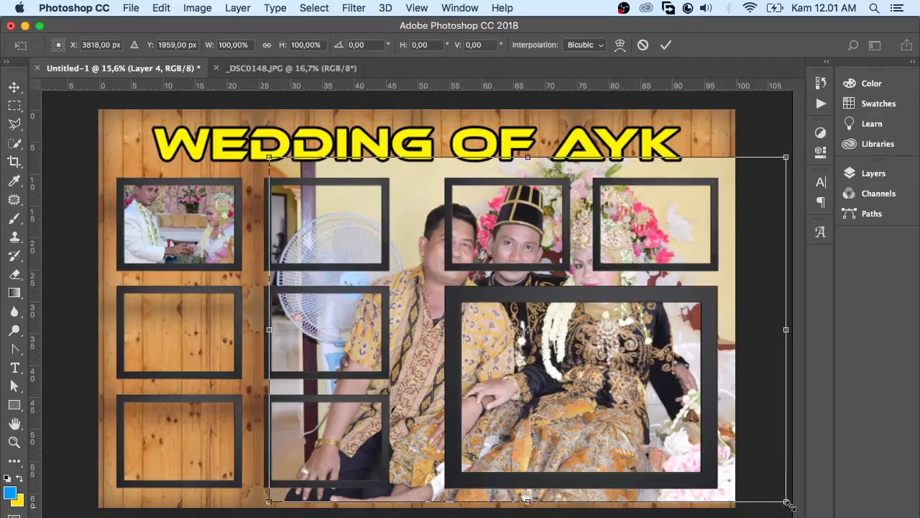
drag(781, 499, 748, 477)
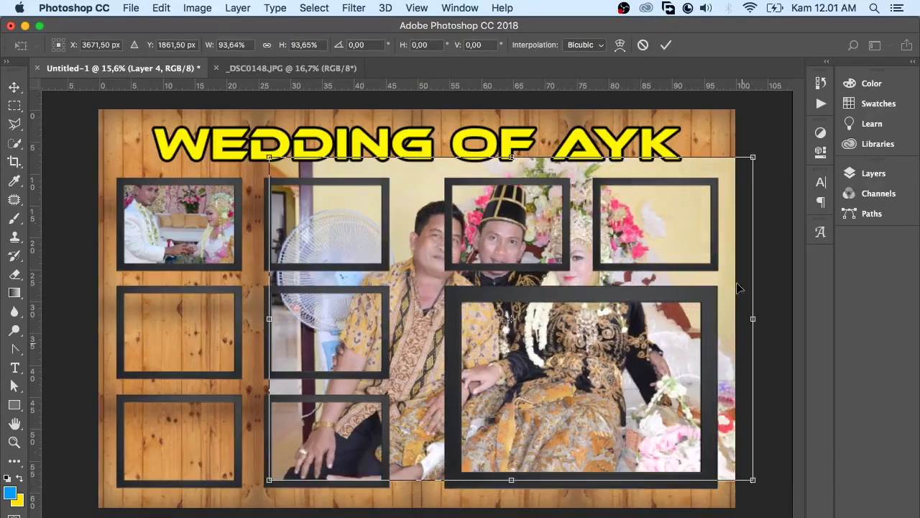
drag(751, 161, 725, 217)
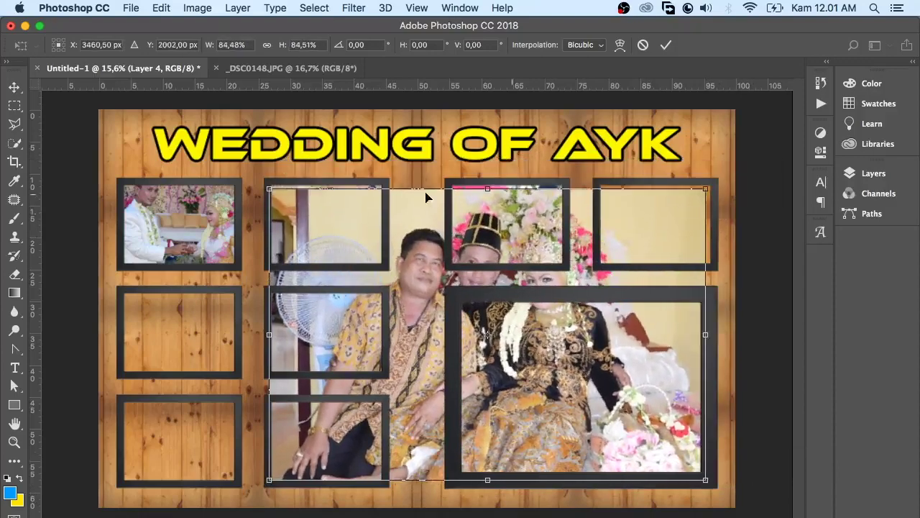
drag(270, 189, 415, 308)
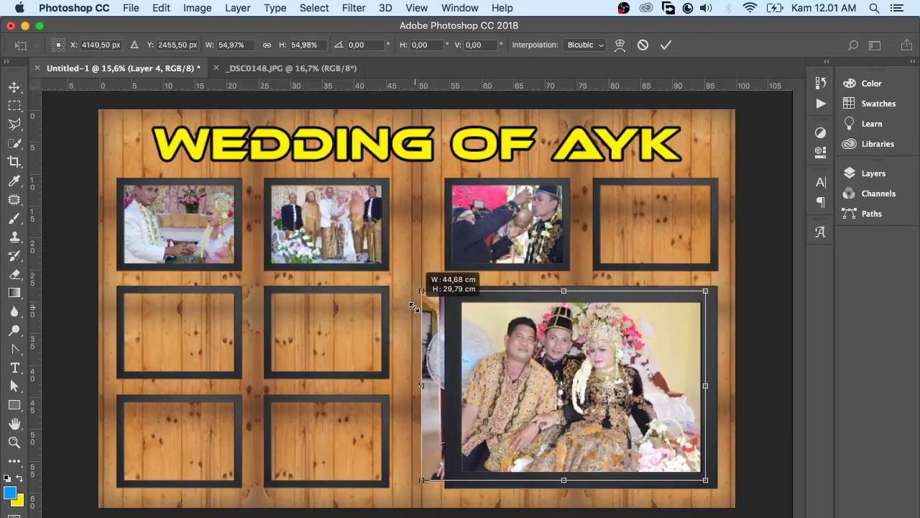
drag(415, 308, 417, 310)
drag(489, 353, 513, 355)
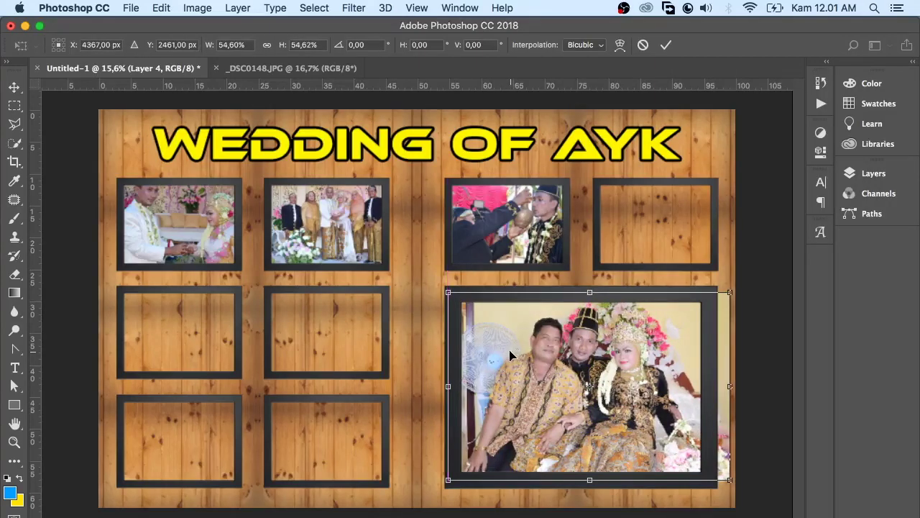
click(18, 109)
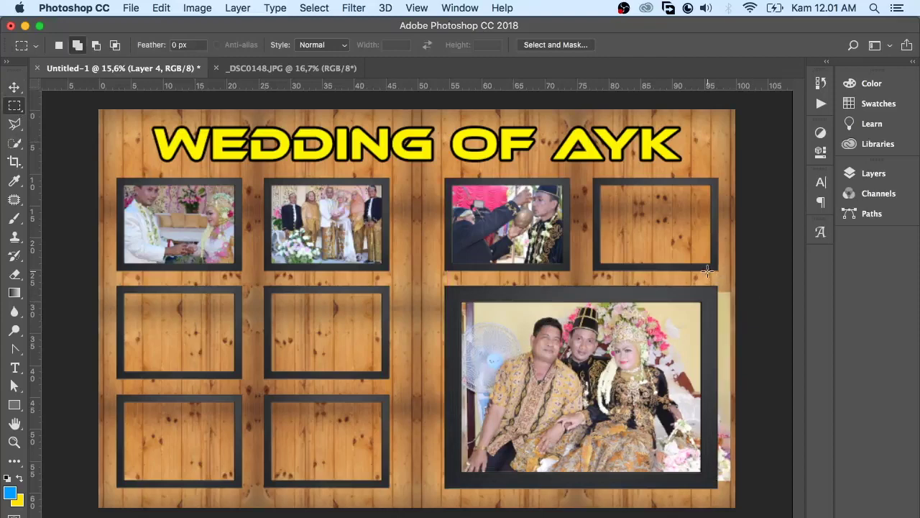
drag(708, 271, 791, 512)
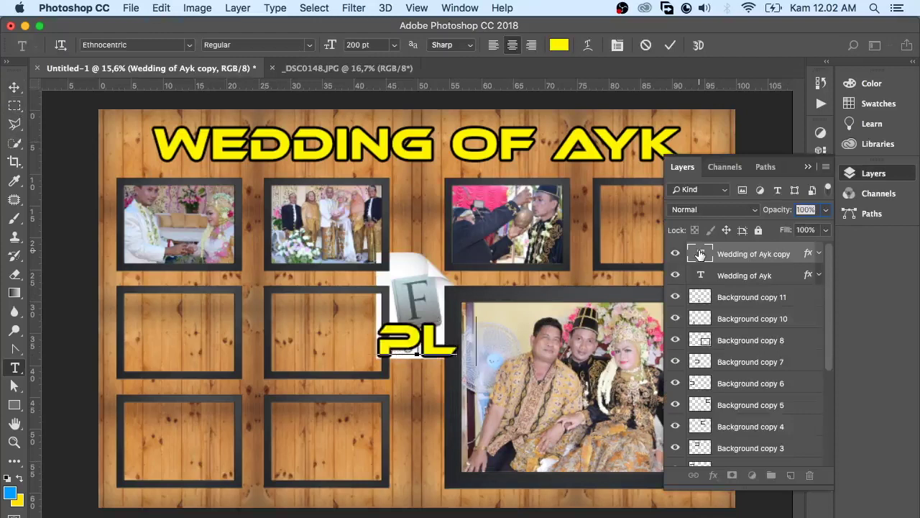
Step: Type the two-line text 'PLEASE' / 'LIKE & SUBSCRIBE' in the title's yellow outlined style
text(ea)
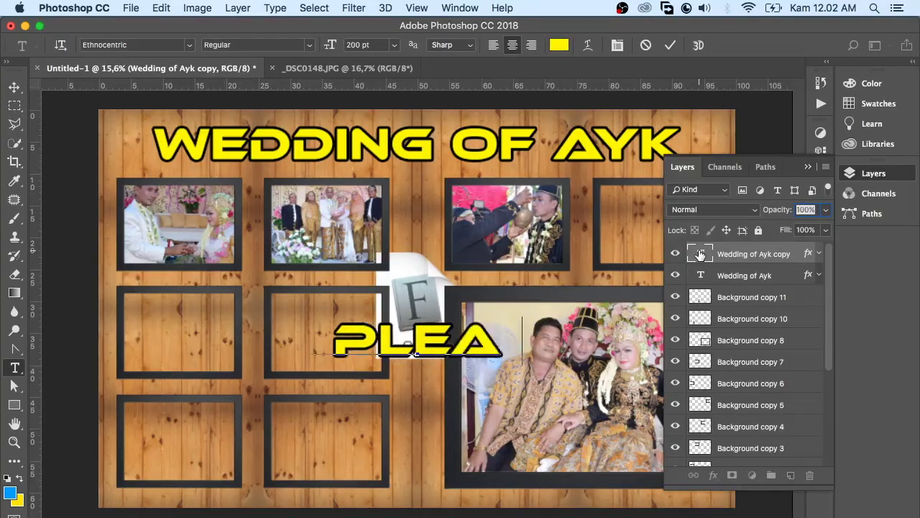
text(se)
key(Return)
text(like & )
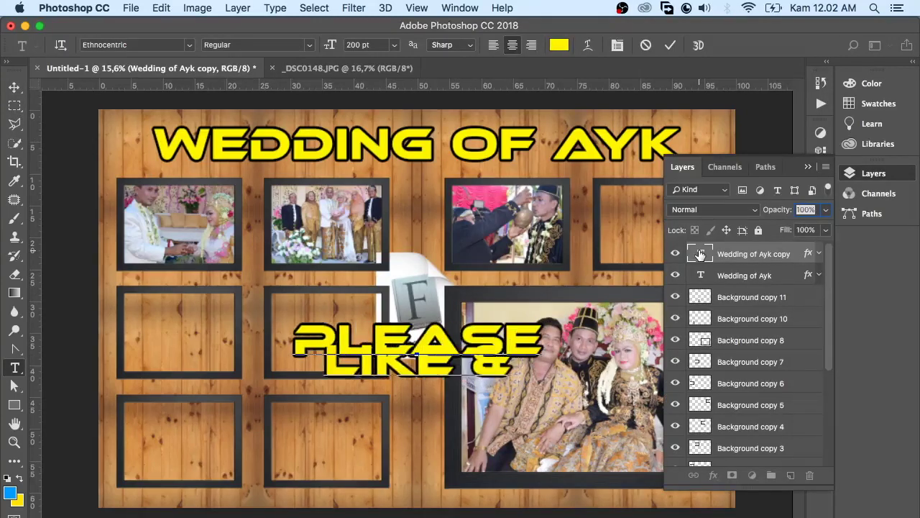
text(subscrib)
key(super+a)
key(super+t)
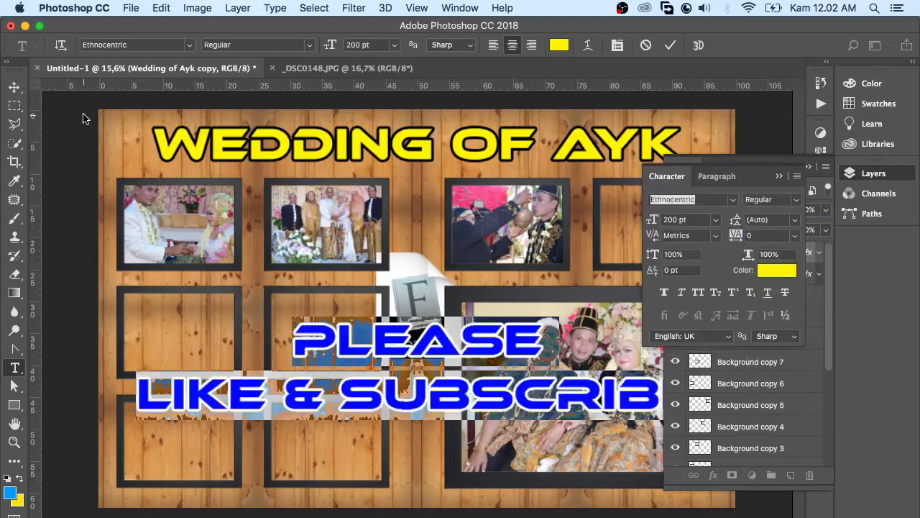
click(14, 87)
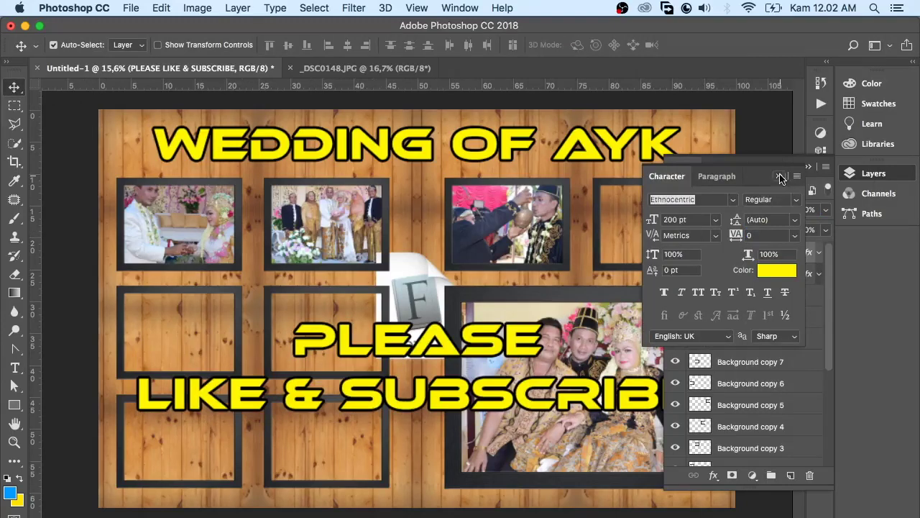
click(780, 176)
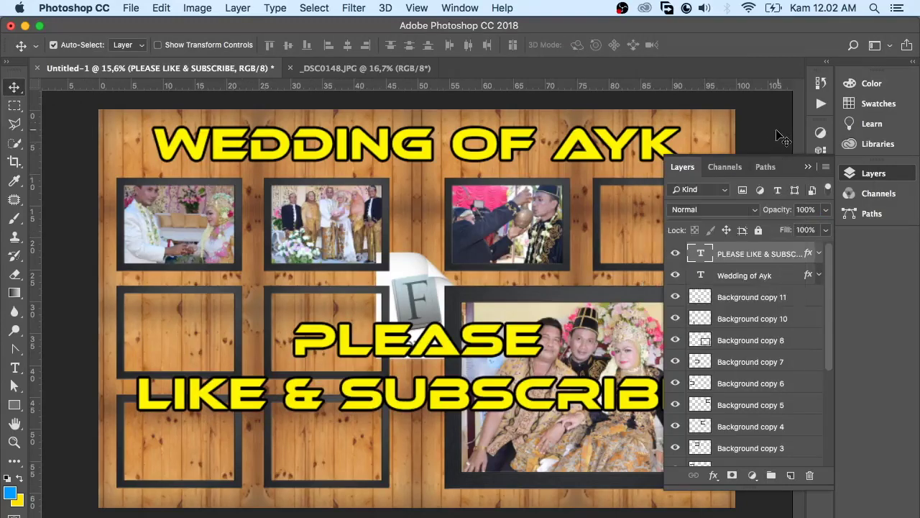
click(808, 166)
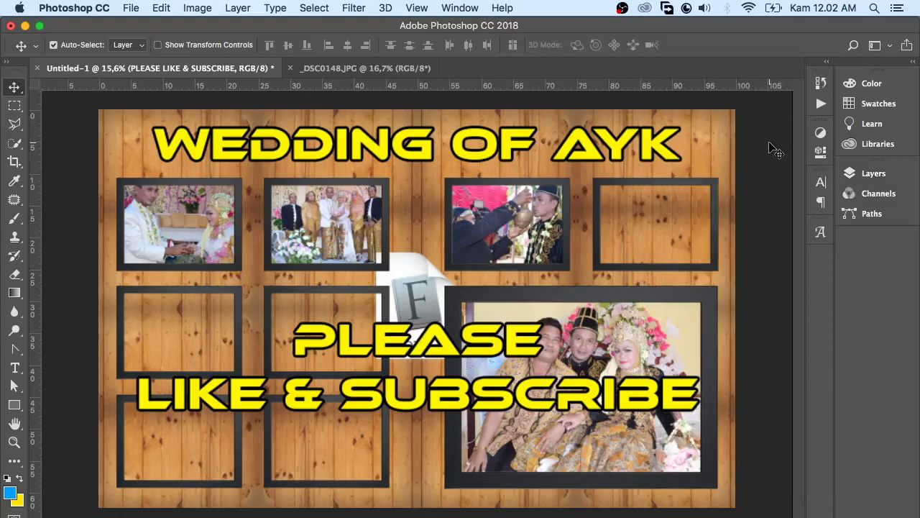
Step: Minimize the Photoshop window
click(24, 27)
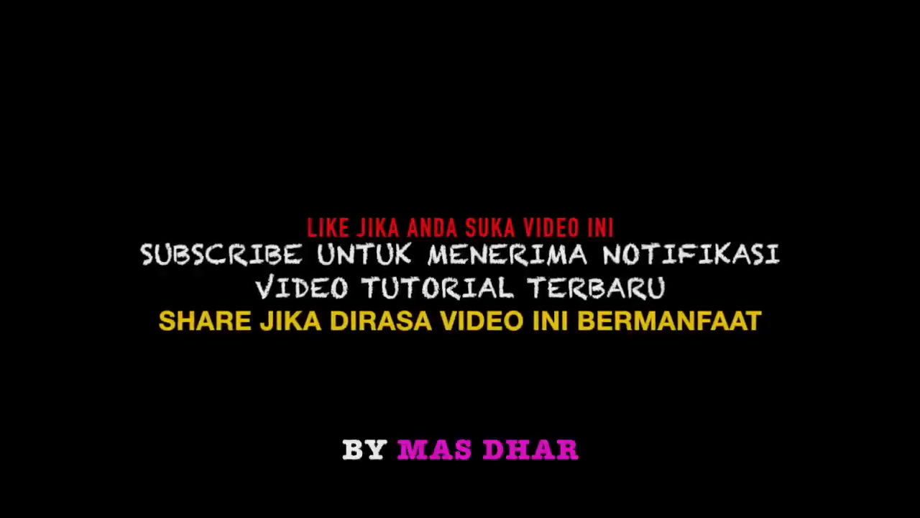